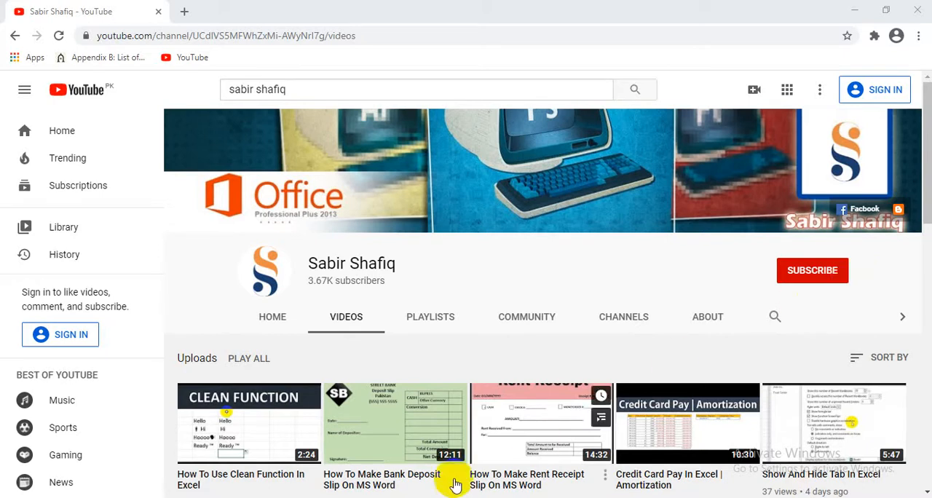
pyautogui.click(386, 497)
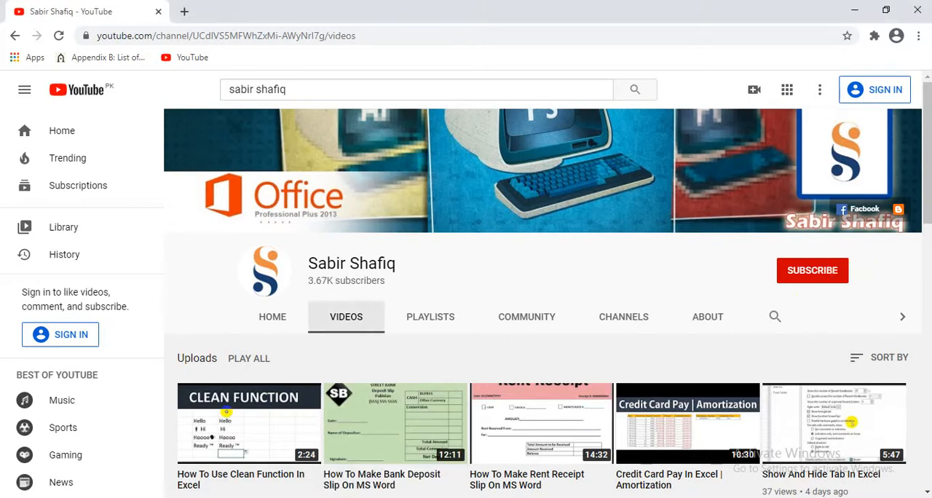
pyautogui.click(385, 497)
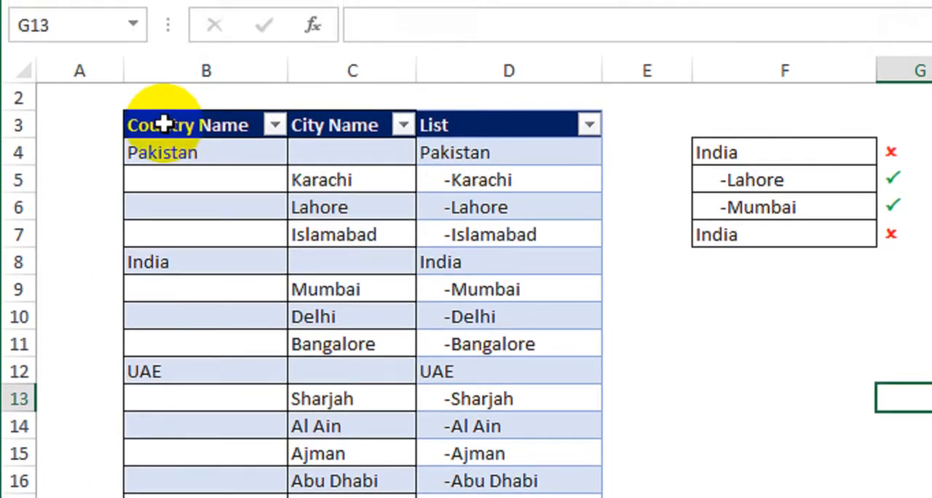
# Step: Examine the entries in the Country Name column of the finished example table
pyautogui.moveTo(162, 88); pyautogui.dragTo(163, 254)
pyautogui.moveTo(163, 291); pyautogui.dragTo(164, 296)
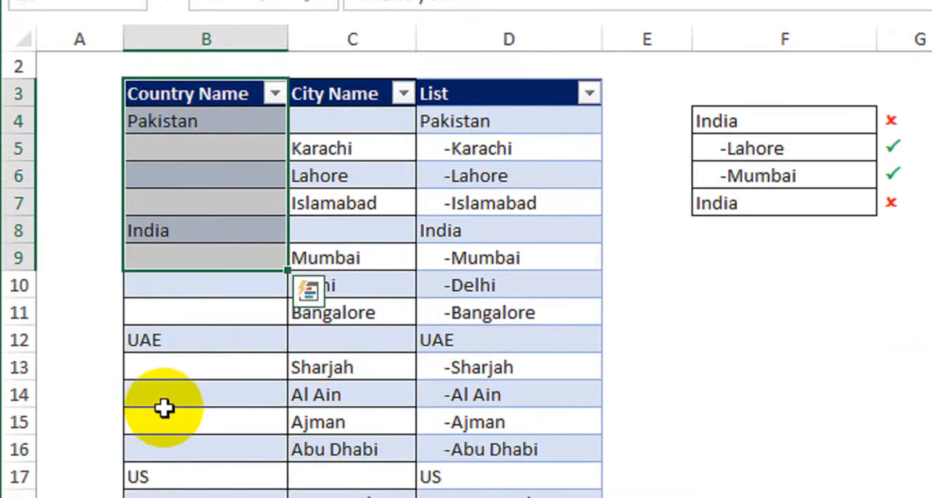
pyautogui.click(183, 474)
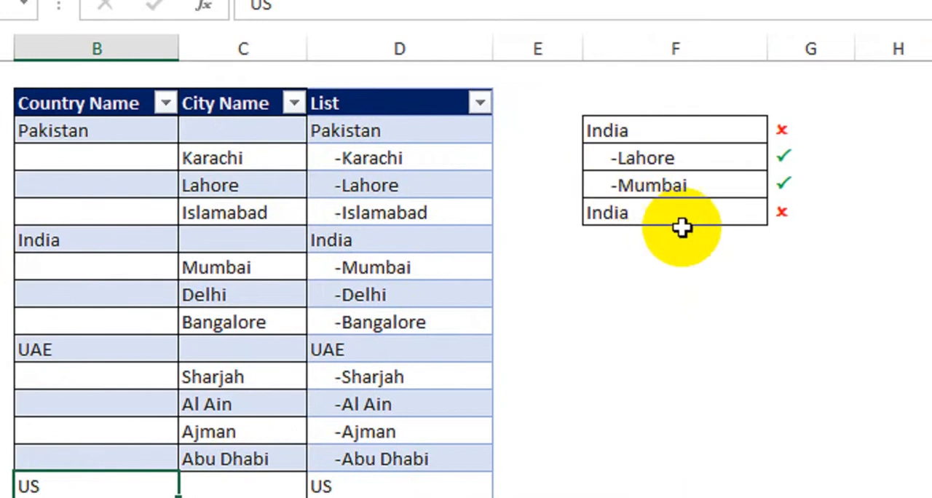
# Step: Examine the two-level drop-down list in F4 and the validation marks beside the sample entries in F4:F7
pyautogui.click(656, 155)
pyautogui.click(728, 129)
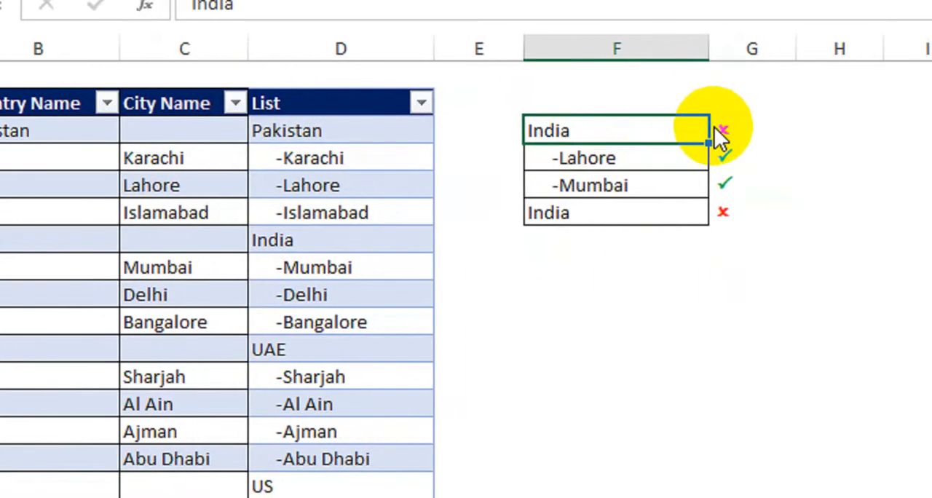
pyautogui.click(717, 129)
pyautogui.click(719, 198)
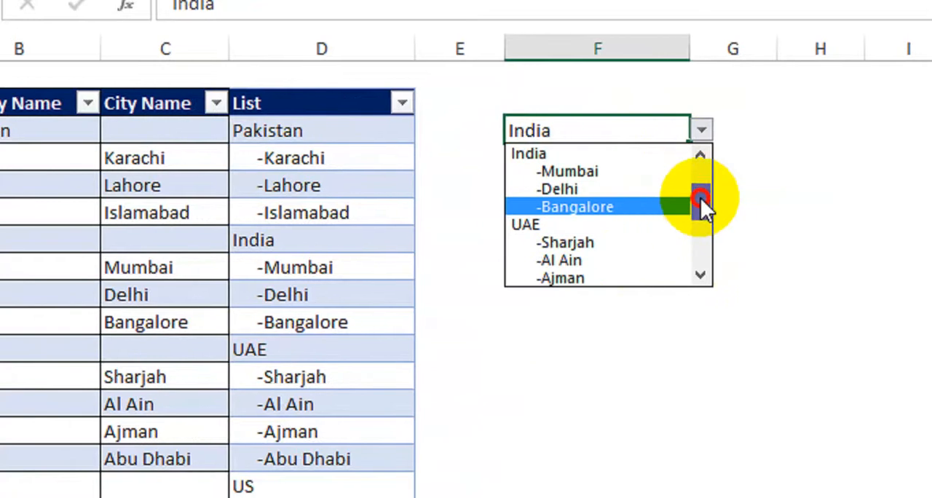
pyautogui.moveTo(700, 197); pyautogui.dragTo(698, 174)
pyautogui.click(734, 177)
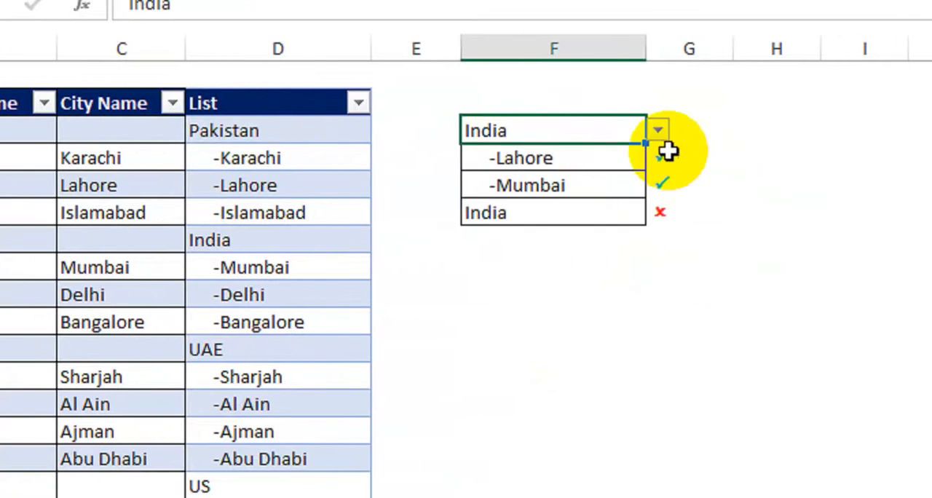
pyautogui.click(721, 188)
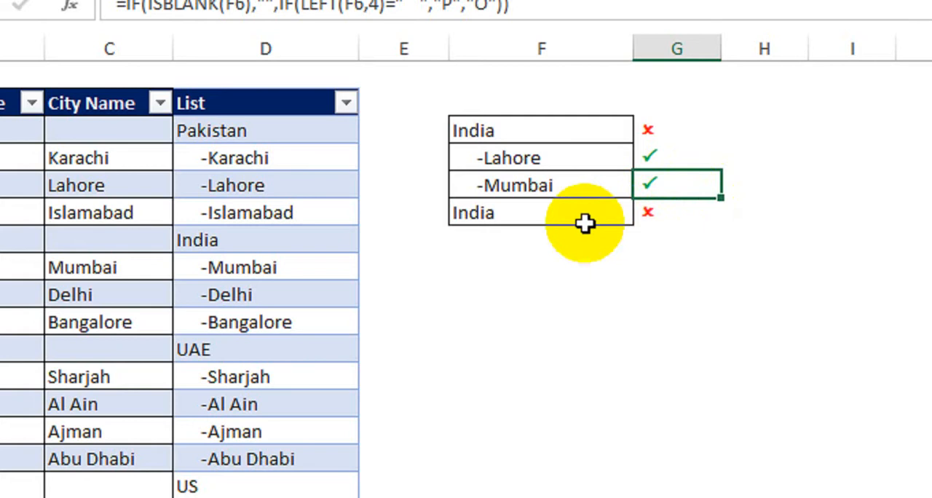
pyautogui.click(531, 138)
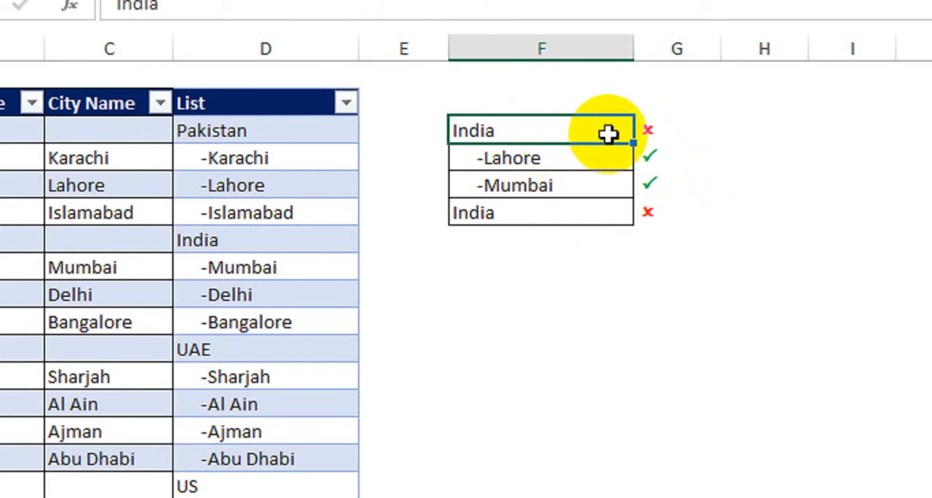
pyautogui.click(598, 162)
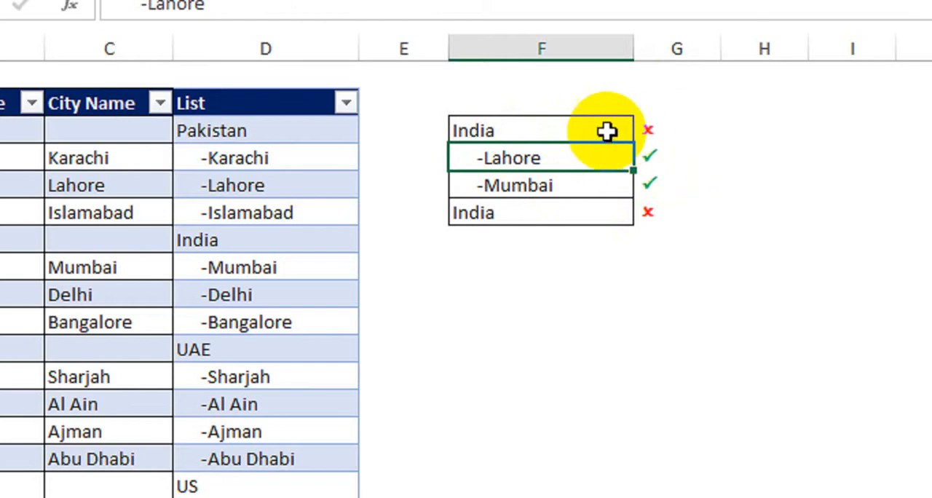
# Step: Choose -Delhi from the drop-down list in F4 and check the validation marks in column G
pyautogui.click(601, 130)
pyautogui.click(645, 130)
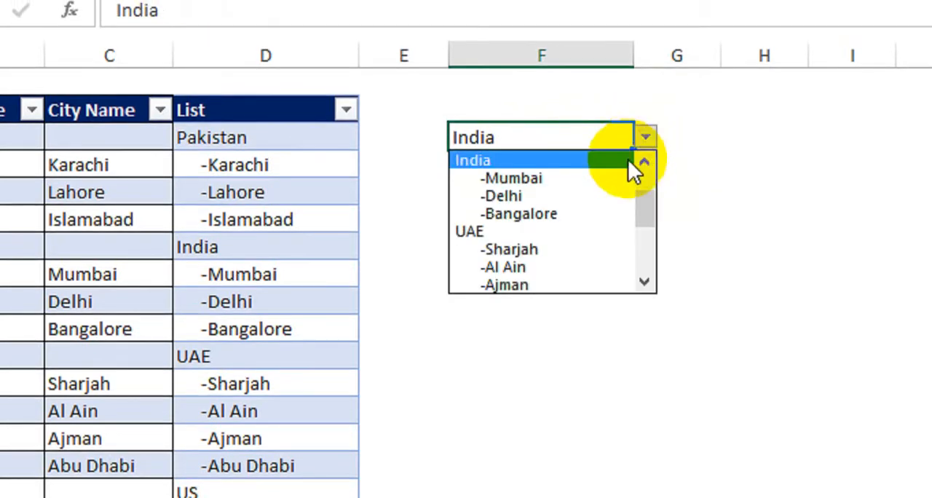
pyautogui.click(548, 195)
pyautogui.click(695, 222)
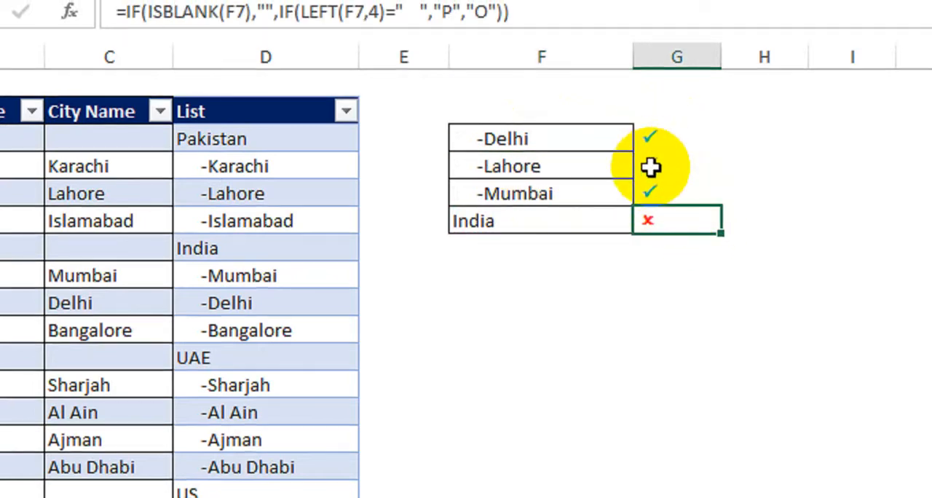
# Step: Choose a different entry from the drop-down list in F5
pyautogui.click(601, 170)
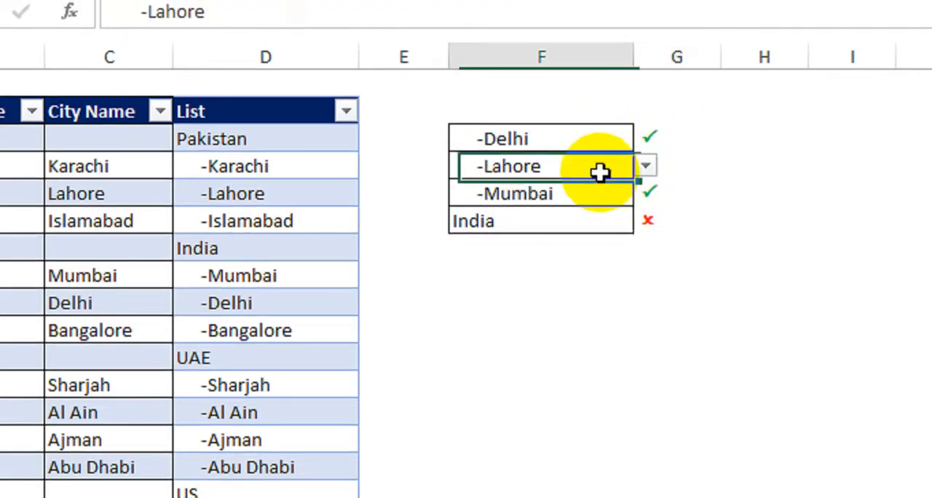
pyautogui.click(643, 166)
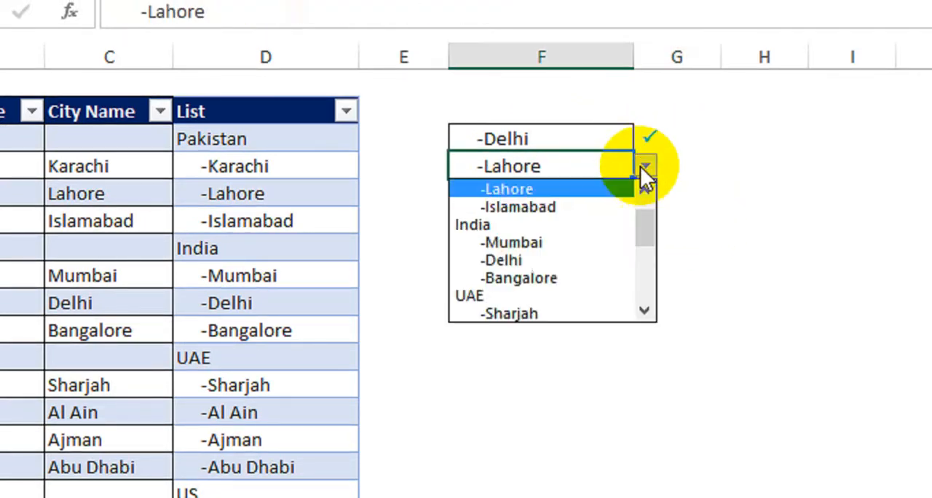
pyautogui.click(509, 292)
pyautogui.click(676, 328)
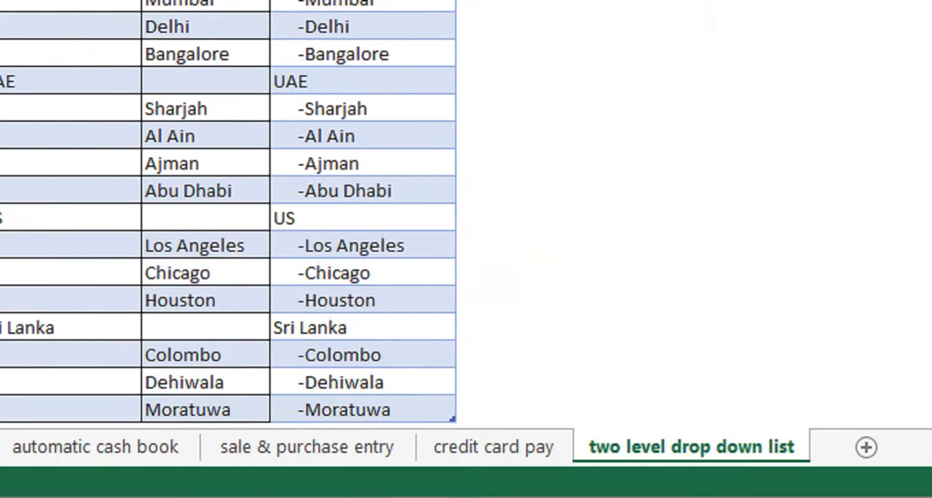
# Step: Add a new worksheet and apply all borders to its Country Name and City Name data starting at B3
pyautogui.moveTo(706, 497)
pyautogui.click(738, 457)
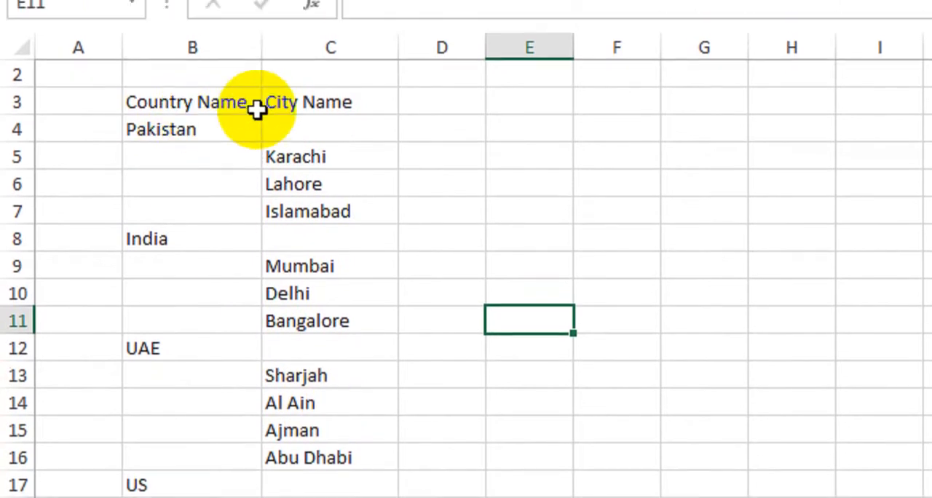
pyautogui.moveTo(177, 118); pyautogui.dragTo(304, 496)
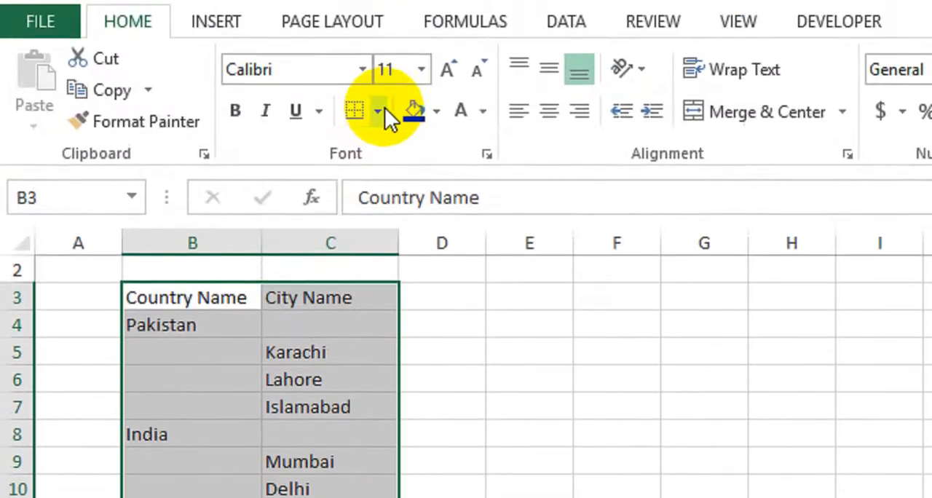
pyautogui.click(384, 110)
pyautogui.click(371, 361)
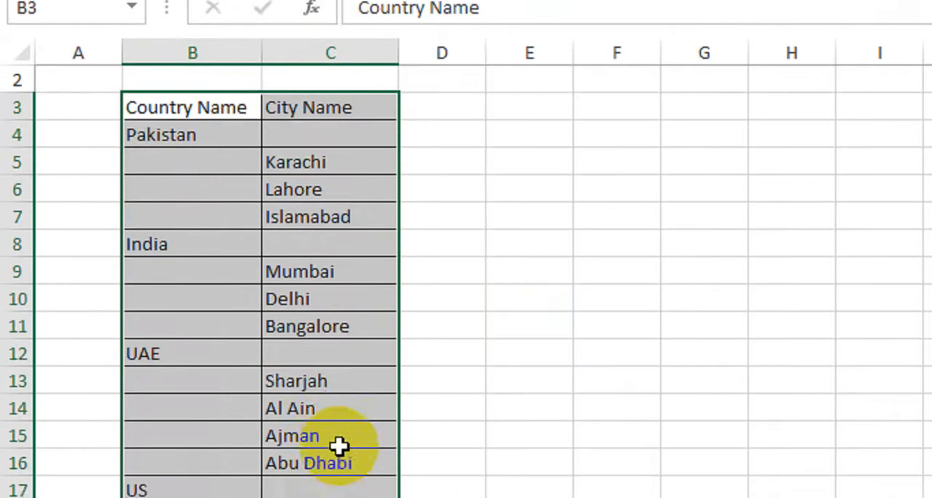
pyautogui.moveTo(337, 439); pyautogui.dragTo(320, 412)
# Step: Format the headings in B3:C3 as bold white text on a dark blue fill
pyautogui.moveTo(206, 111); pyautogui.dragTo(320, 109)
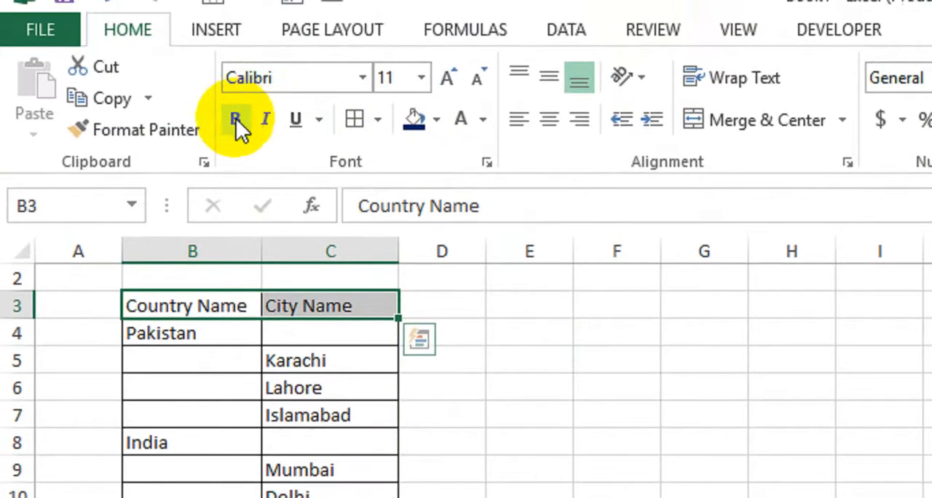
pyautogui.click(235, 89)
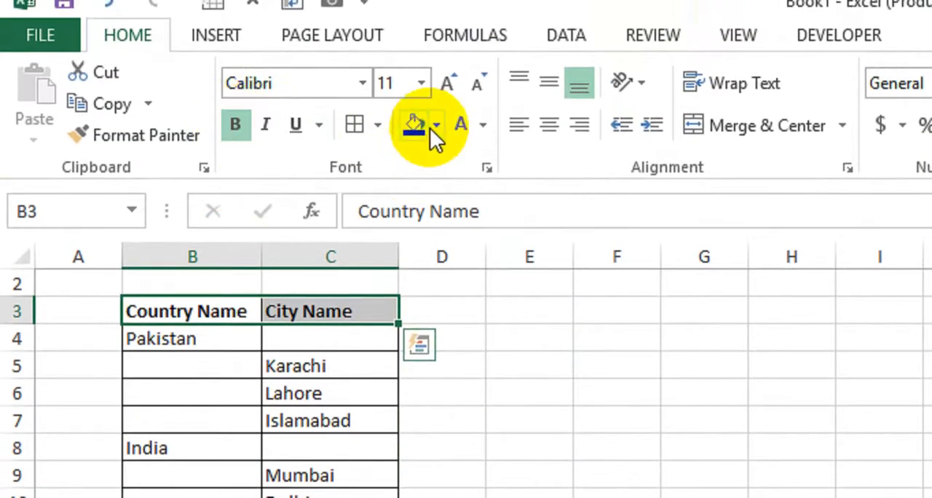
pyautogui.click(436, 89)
pyautogui.click(599, 338)
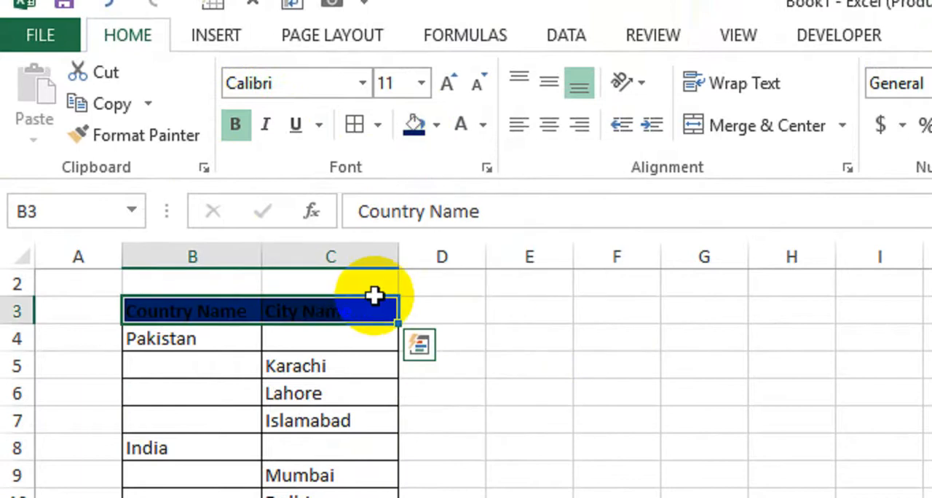
pyautogui.click(468, 128)
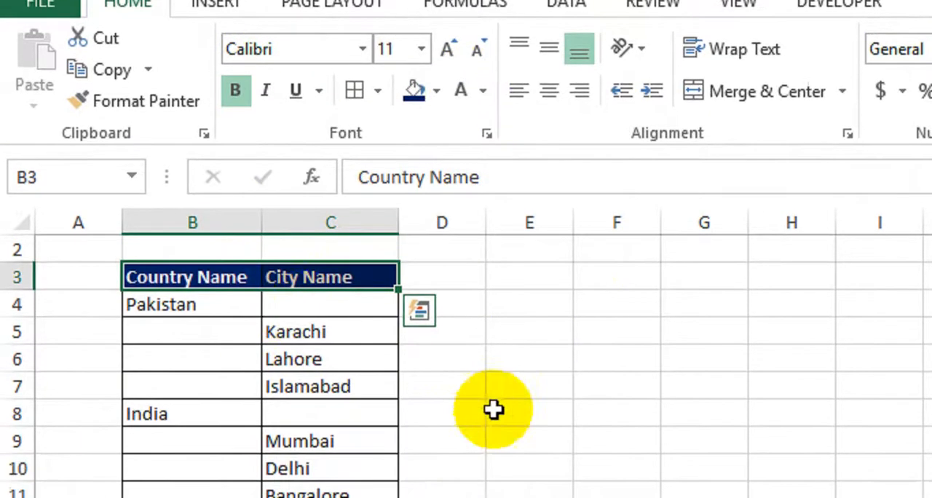
pyautogui.click(502, 450)
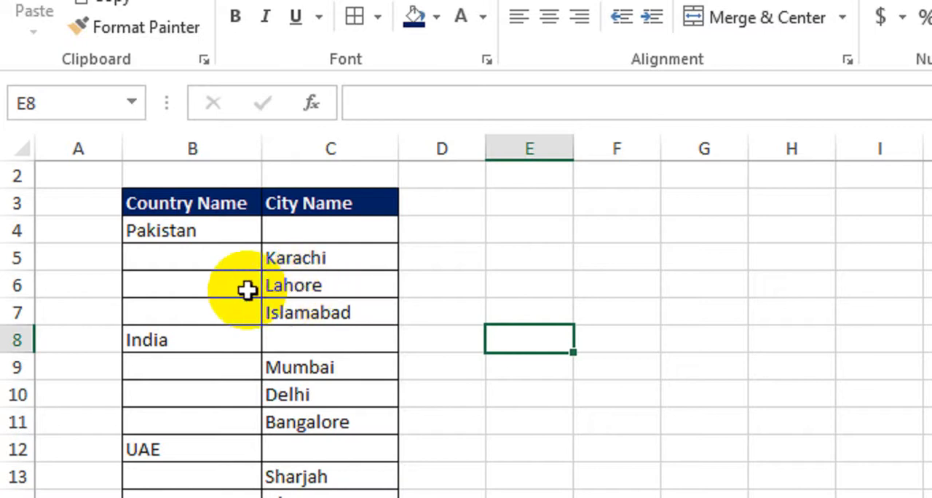
# Step: Examine how country names, city names and blank cells are arranged in rows 4 to 8 of the table
pyautogui.click(192, 232)
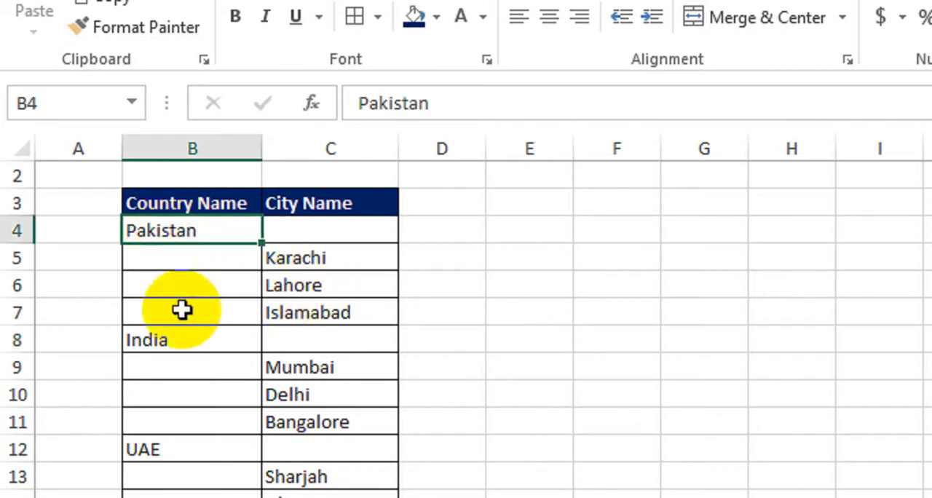
pyautogui.click(275, 256)
pyautogui.click(277, 339)
pyautogui.click(197, 311)
pyautogui.click(277, 290)
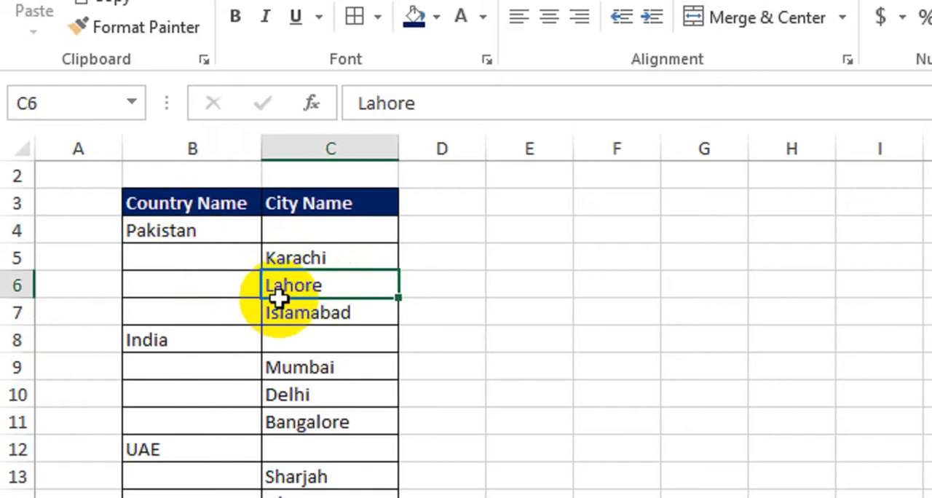
pyautogui.click(364, 229)
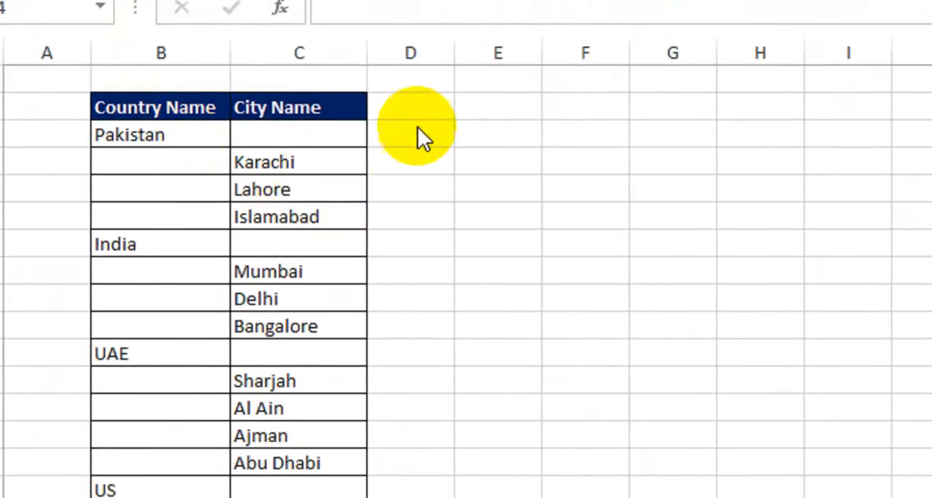
# Step: Widen column D and enter the heading List in D3
pyautogui.click(380, 103)
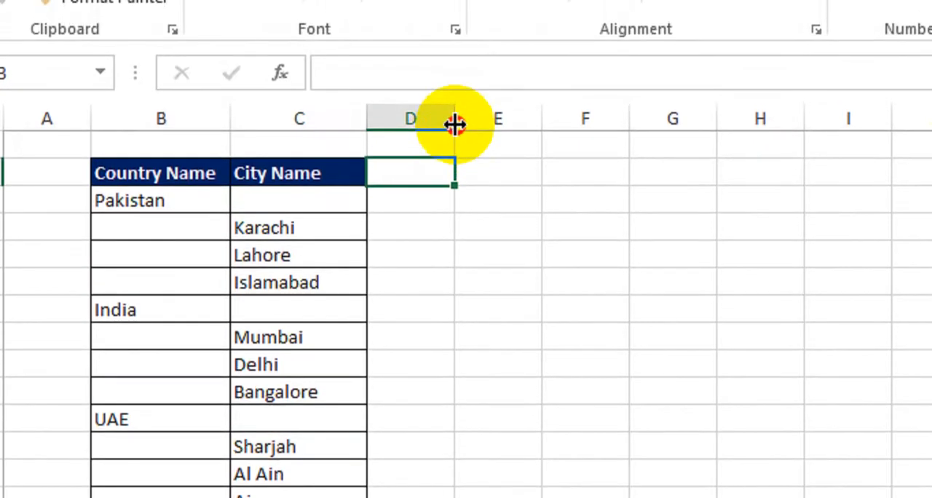
pyautogui.moveTo(454, 105); pyautogui.dragTo(538, 125)
pyautogui.click(437, 219)
pyautogui.click(437, 173)
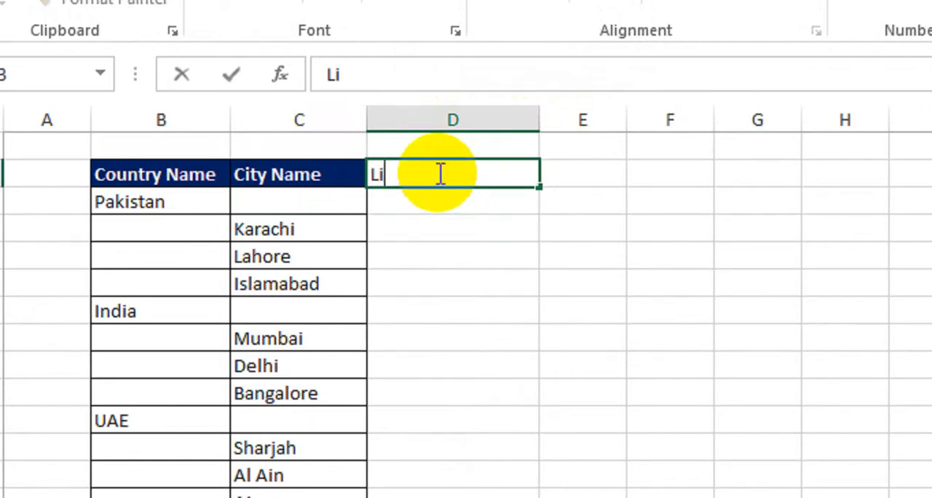
pyautogui.press('Return')
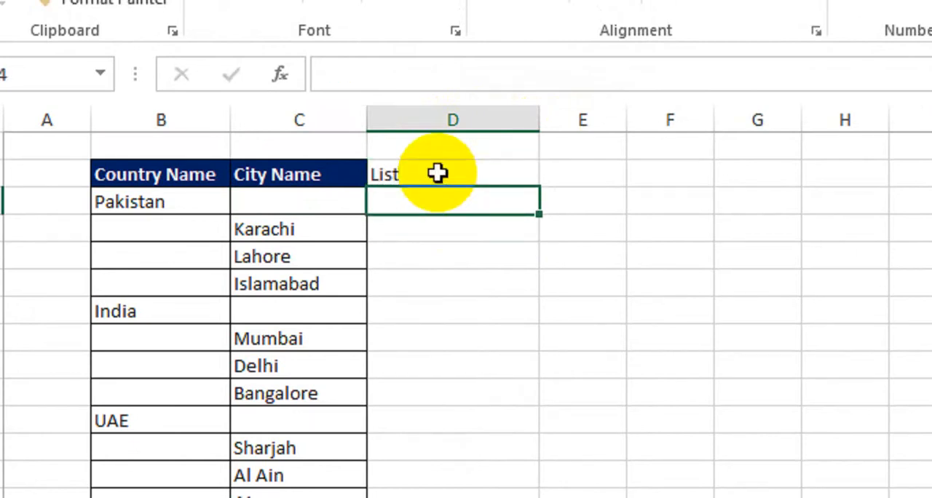
# Step: Apply all borders to the List column and format its heading as bold white text on a dark blue fill
pyautogui.click(437, 173)
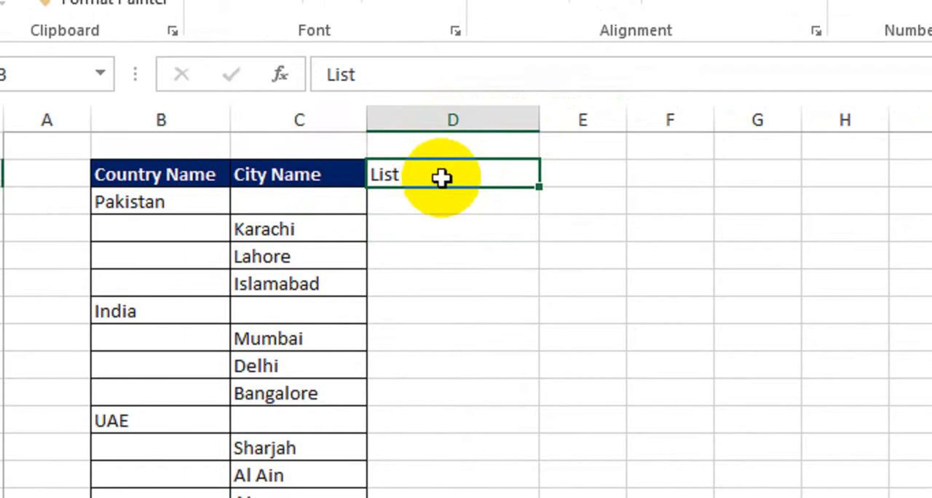
pyautogui.moveTo(442, 177); pyautogui.dragTo(445, 424)
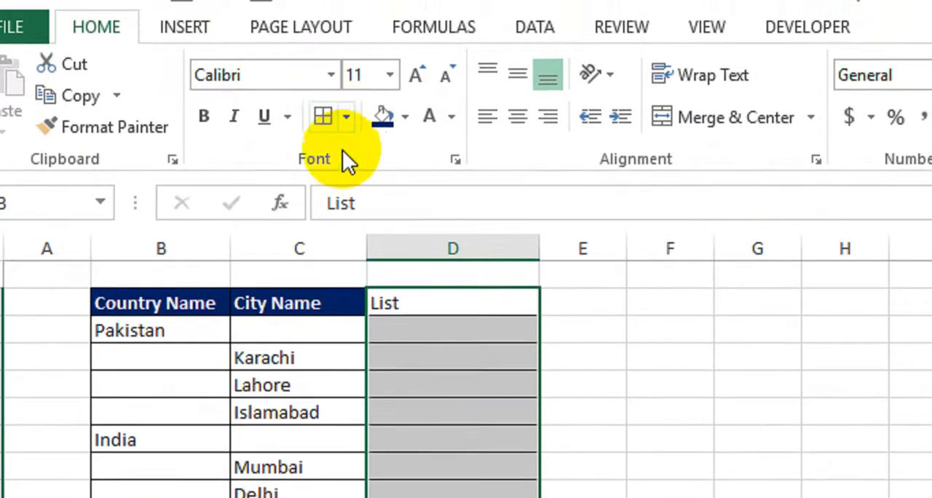
pyautogui.click(417, 304)
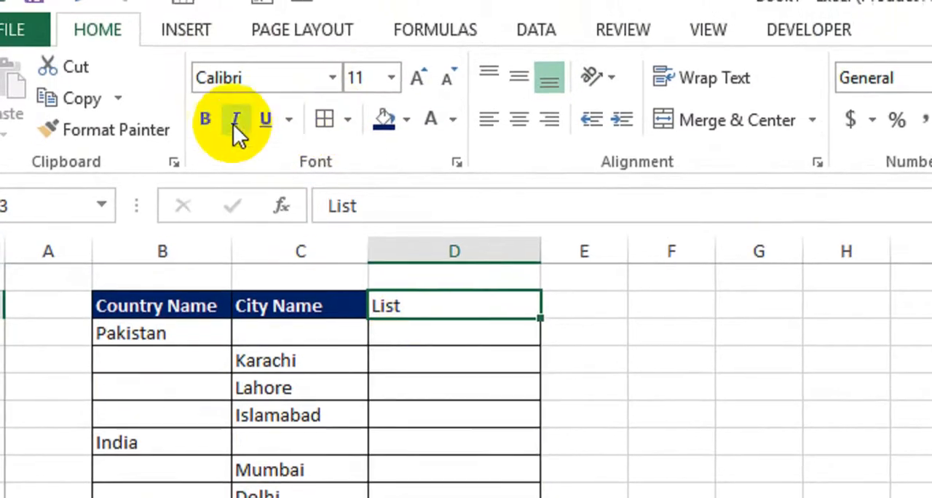
pyautogui.click(204, 117)
pyautogui.click(382, 117)
pyautogui.click(431, 117)
pyautogui.click(476, 400)
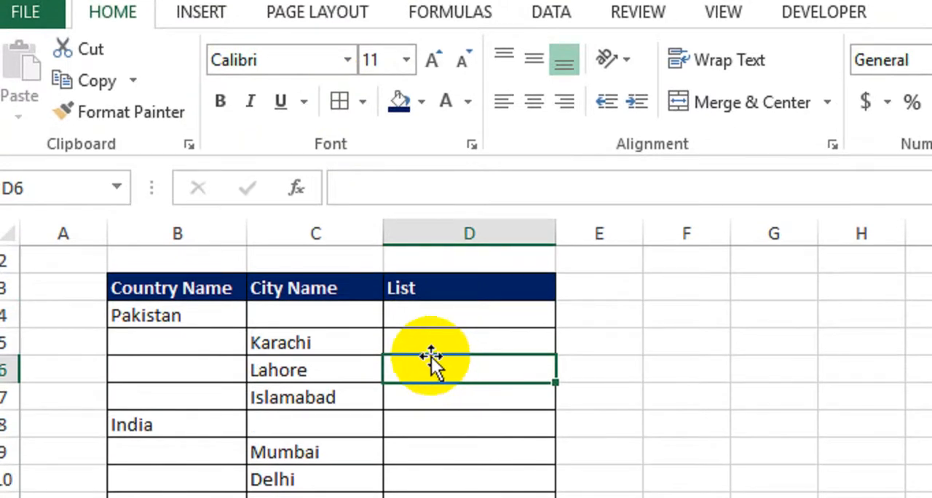
# Step: Start an IF formula in D4 that tests B4<>"" and returns B4 when the test is true
pyautogui.click(441, 318)
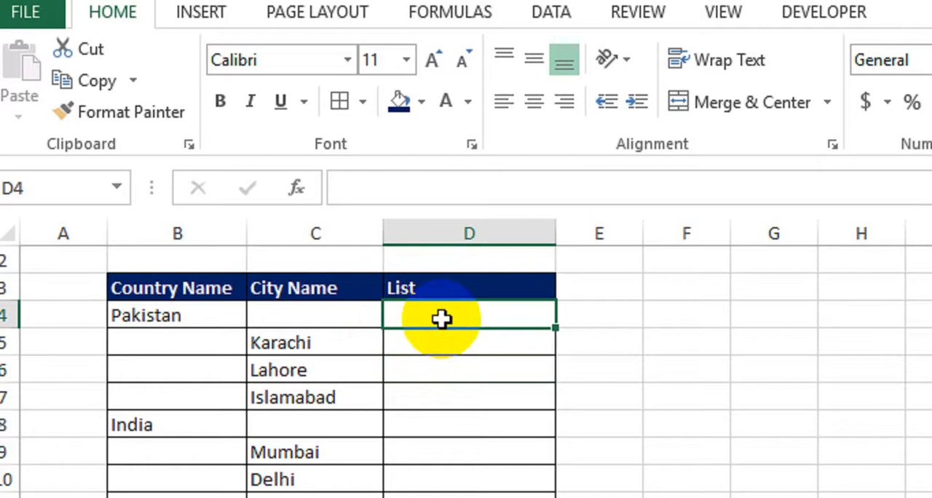
pyautogui.write('=IF(')
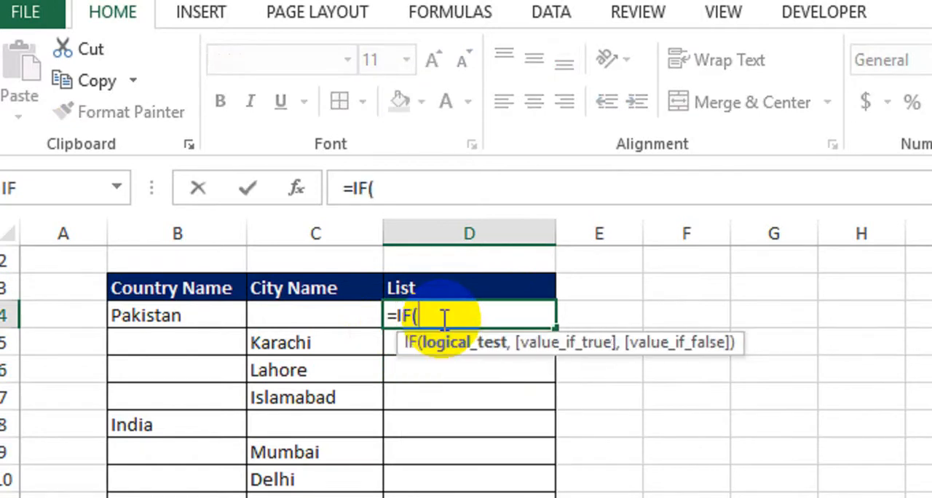
pyautogui.click(172, 319)
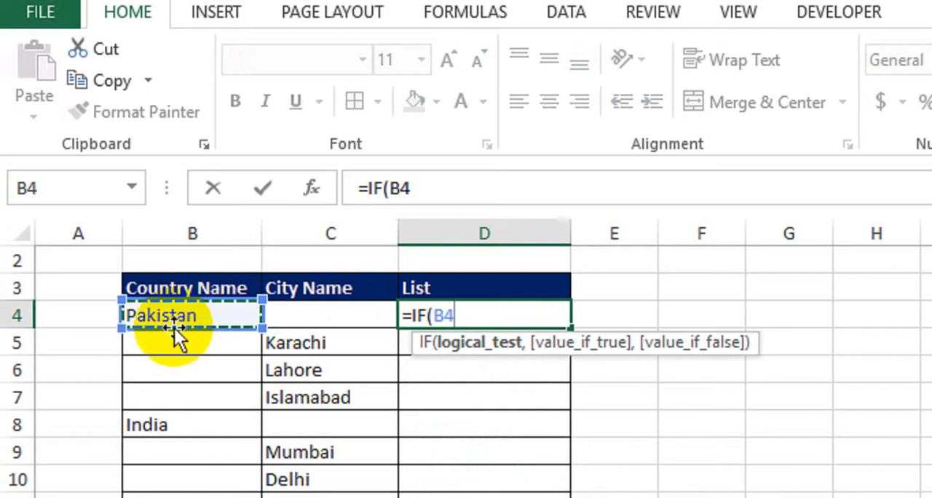
pyautogui.write('<>')
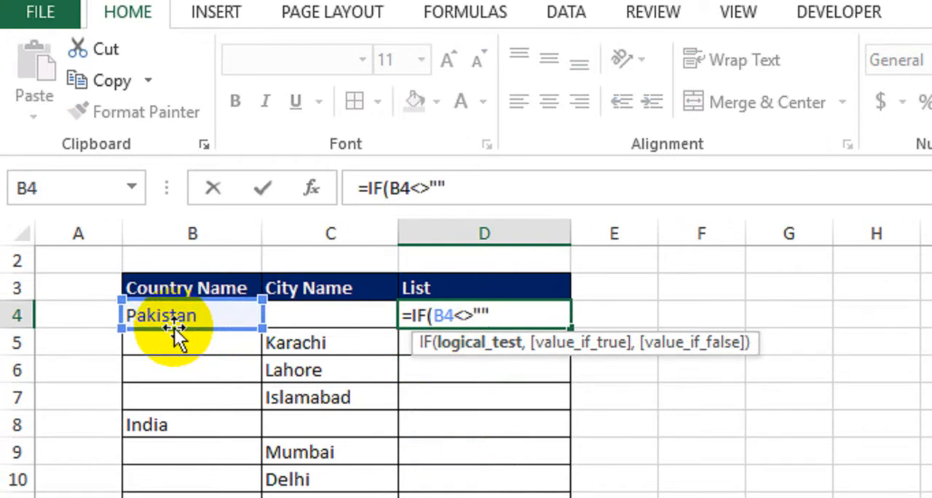
pyautogui.write(',')
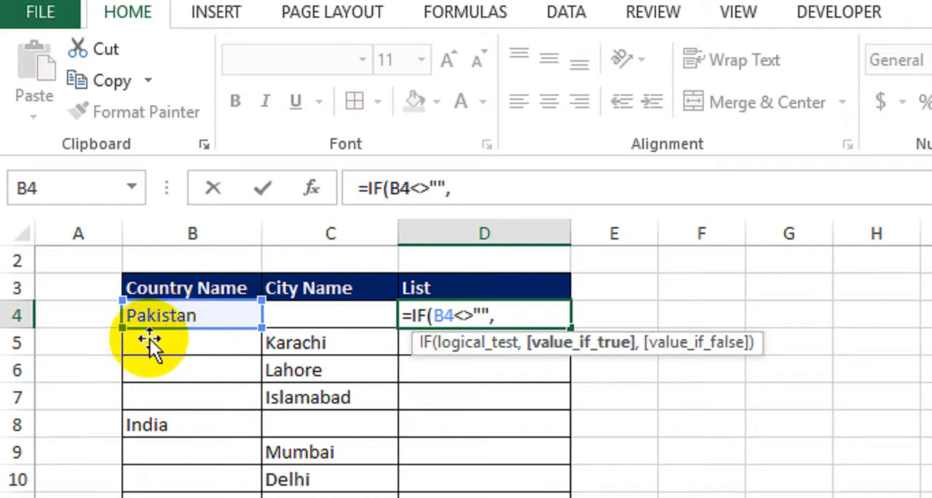
pyautogui.click(178, 314)
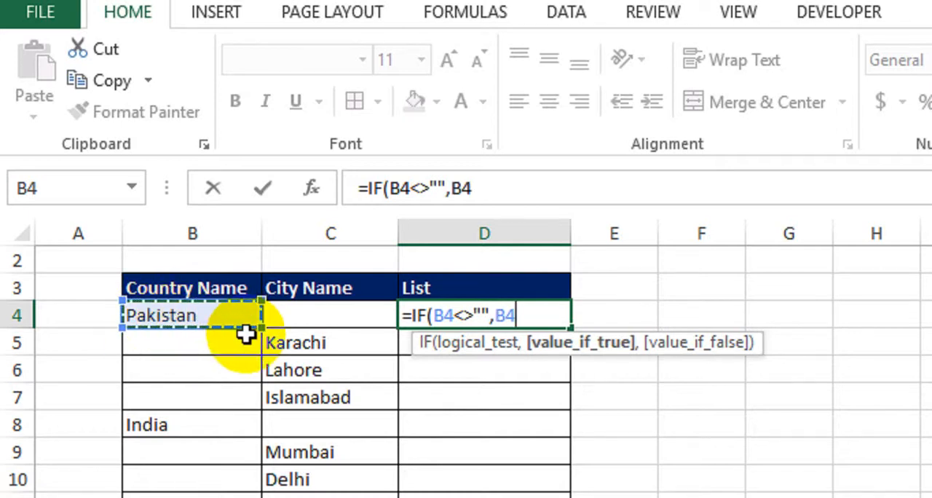
# Step: Complete the D4 formula with several quoted spaces joined by & to C4 as the false value, and enter it
pyautogui.write(',')
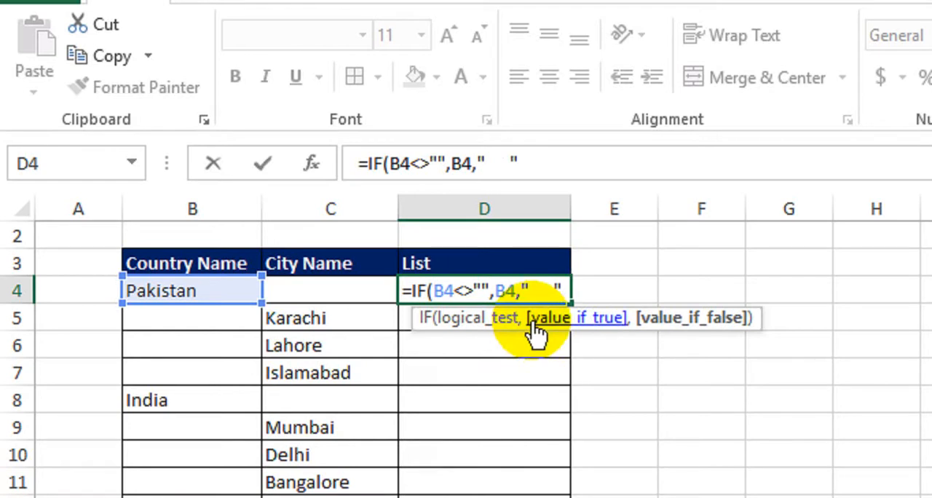
pyautogui.write('&')
pyautogui.click(360, 291)
pyautogui.write(')')
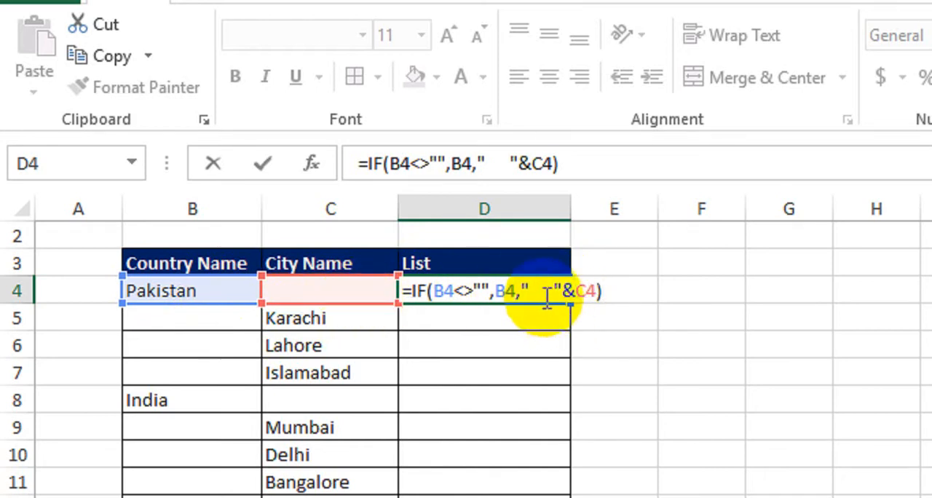
pyautogui.moveTo(521, 288); pyautogui.dragTo(557, 283)
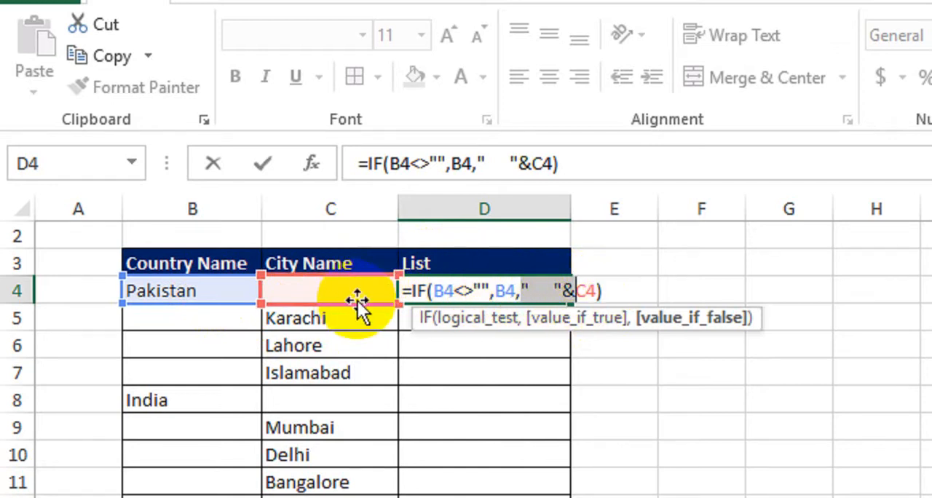
pyautogui.press('Return')
# Step: Fill the D4 formula down the List column to the end of the table
pyautogui.click(466, 293)
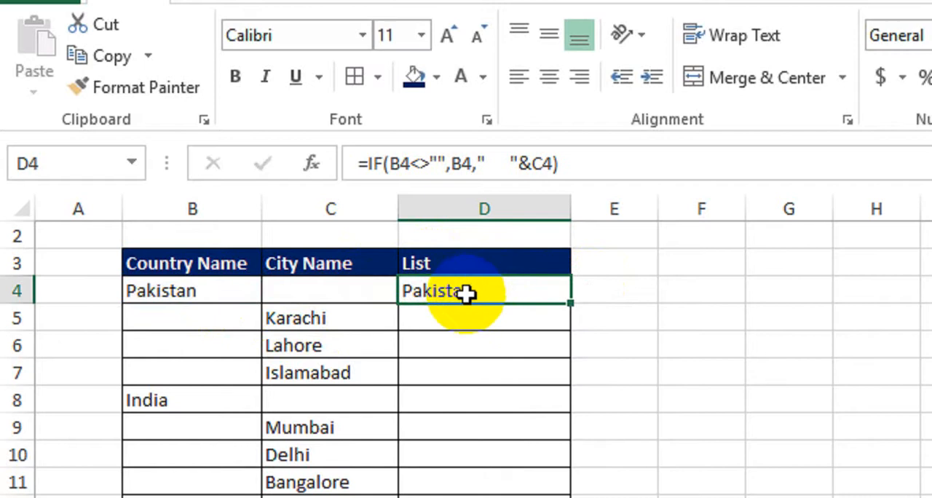
pyautogui.moveTo(570, 303); pyautogui.dragTo(531, 497)
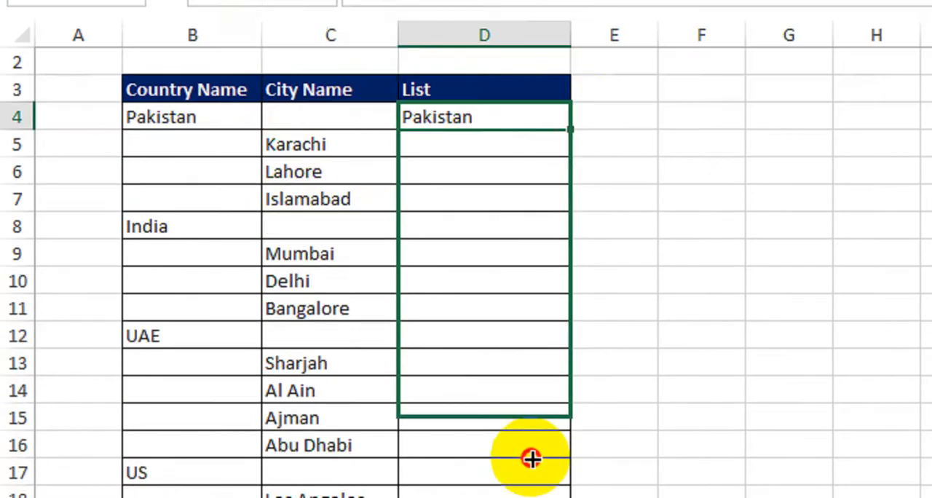
pyautogui.moveTo(531, 459); pyautogui.dragTo(534, 497)
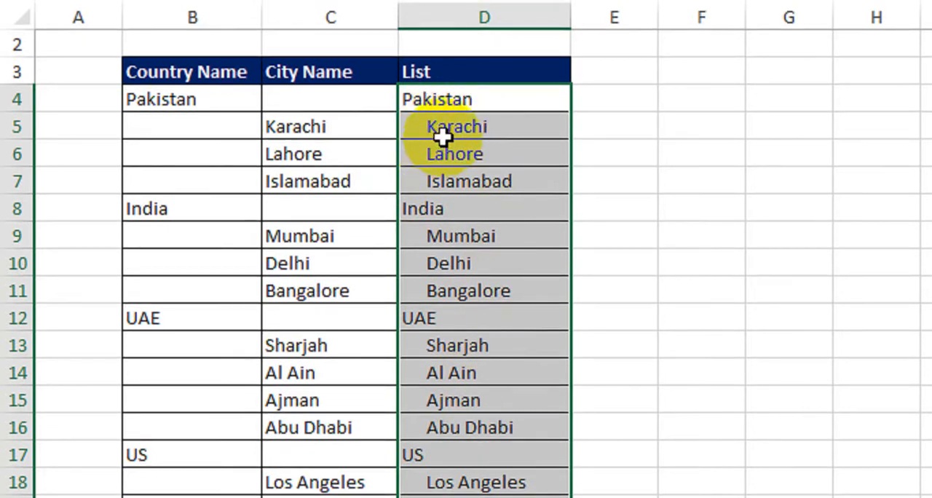
# Step: Add a hyphen after the quoted spaces in the D4 formula and refill it down to D24
pyautogui.click(446, 101)
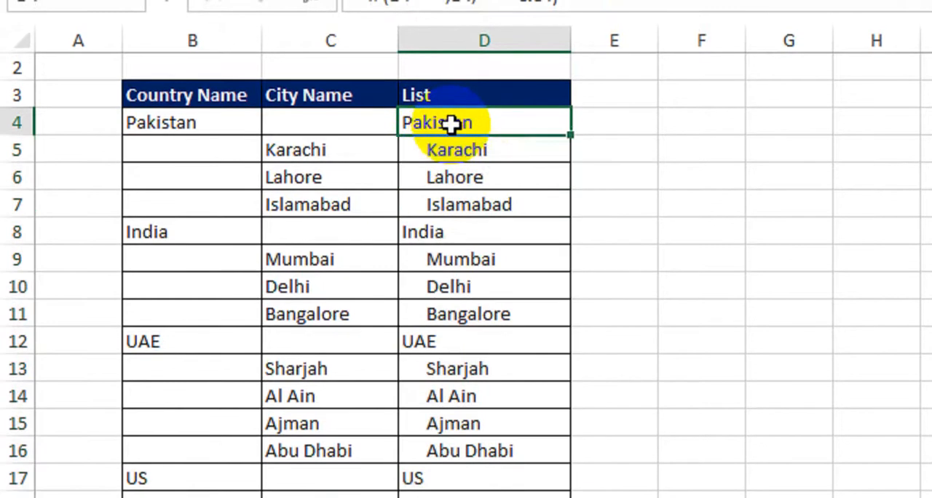
pyautogui.doubleClick(473, 124)
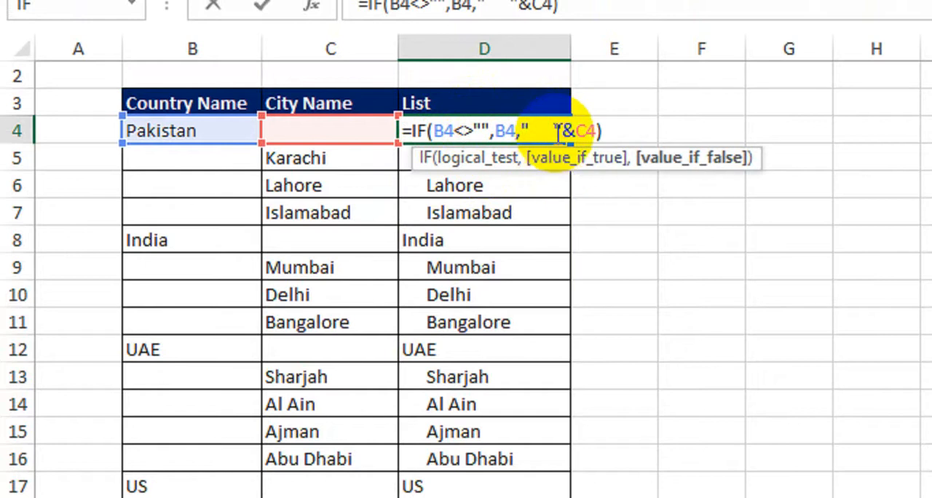
pyautogui.click(556, 129)
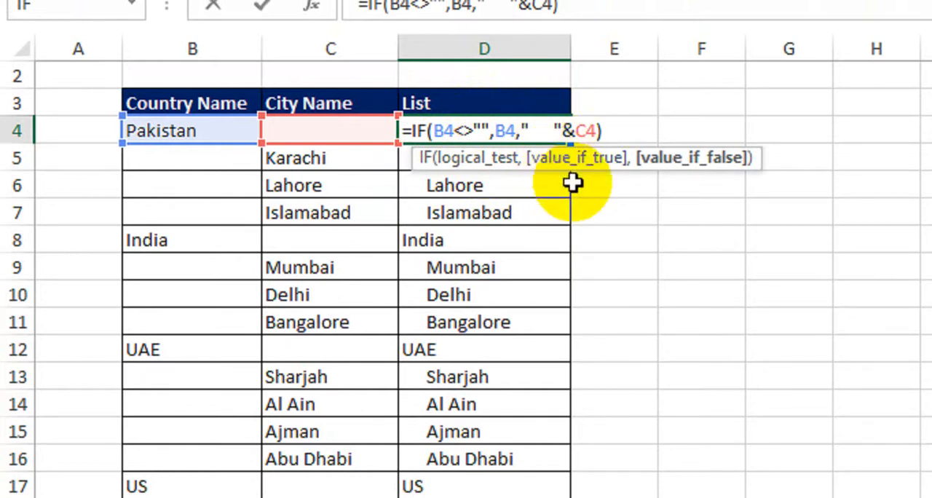
pyautogui.write('-')
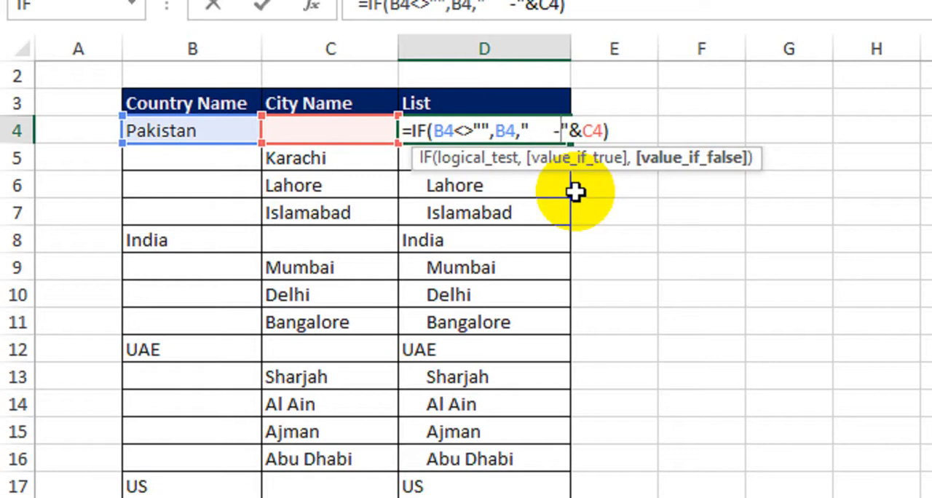
pyautogui.press('Return')
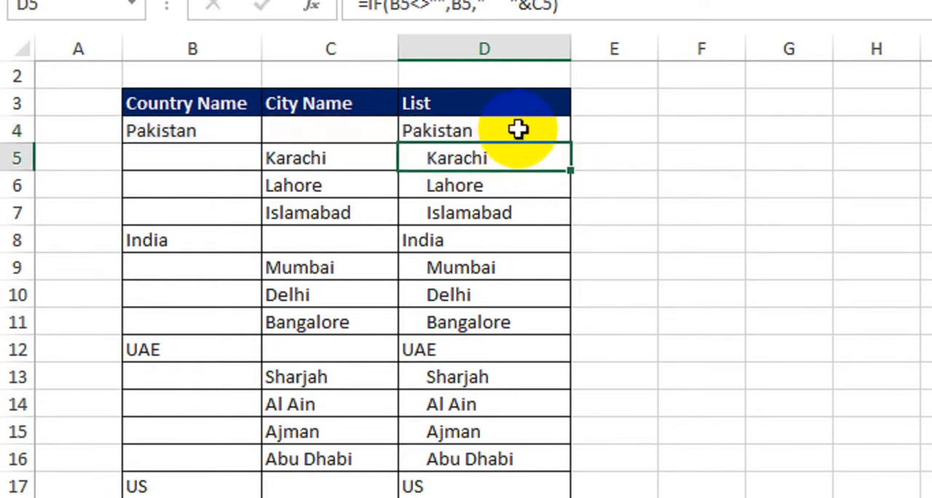
pyautogui.click(517, 130)
pyautogui.moveTo(567, 147)
pyautogui.mouseDown()
pyautogui.moveTo(555, 416)
pyautogui.moveTo(530, 456)
pyautogui.moveTo(530, 428)
pyautogui.mouseUp()
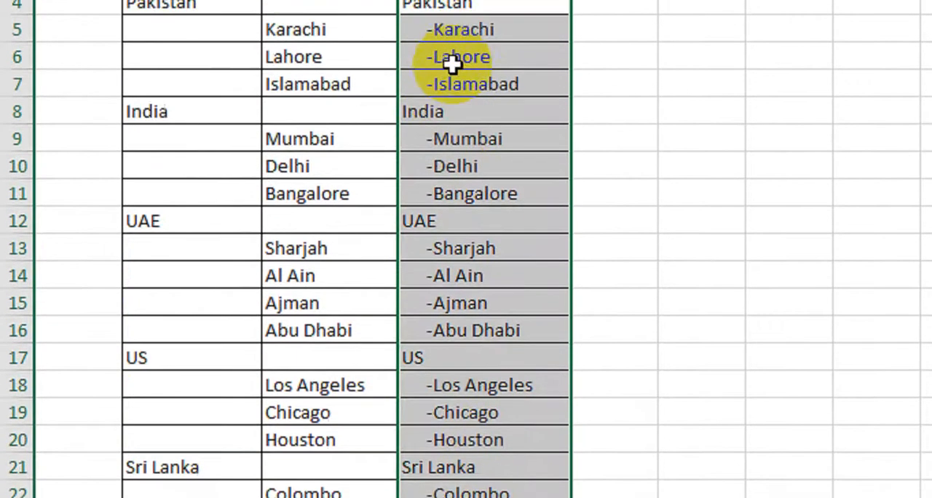
pyautogui.click(459, 64)
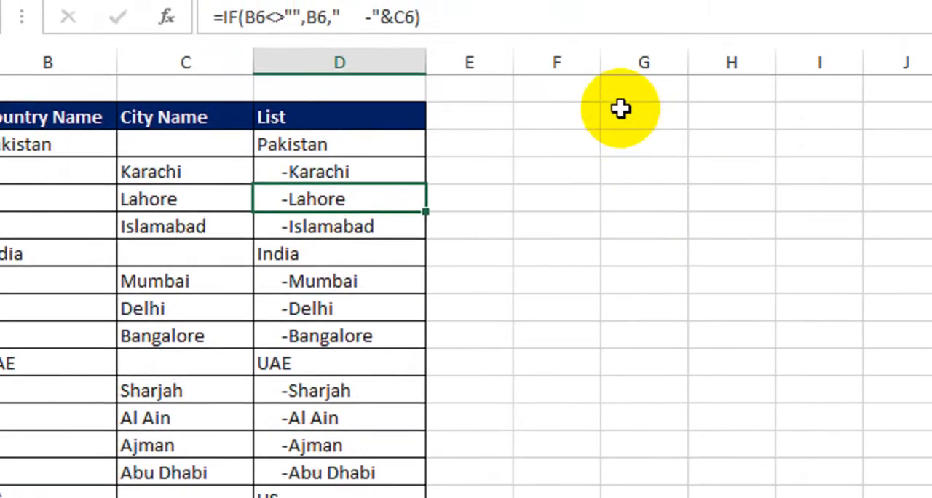
# Step: Widen column F to roughly the List column's width and apply all borders to F4:F7
pyautogui.moveTo(601, 69); pyautogui.dragTo(653, 69)
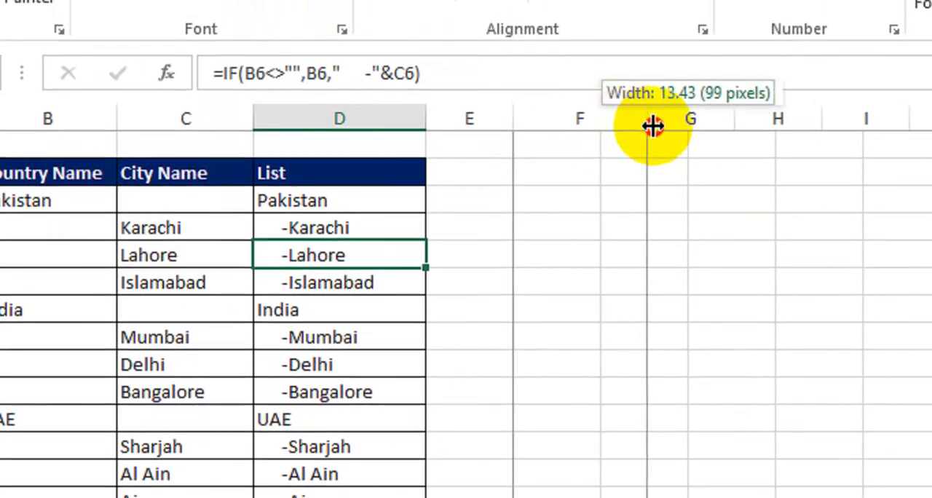
pyautogui.moveTo(653, 126); pyautogui.dragTo(701, 127)
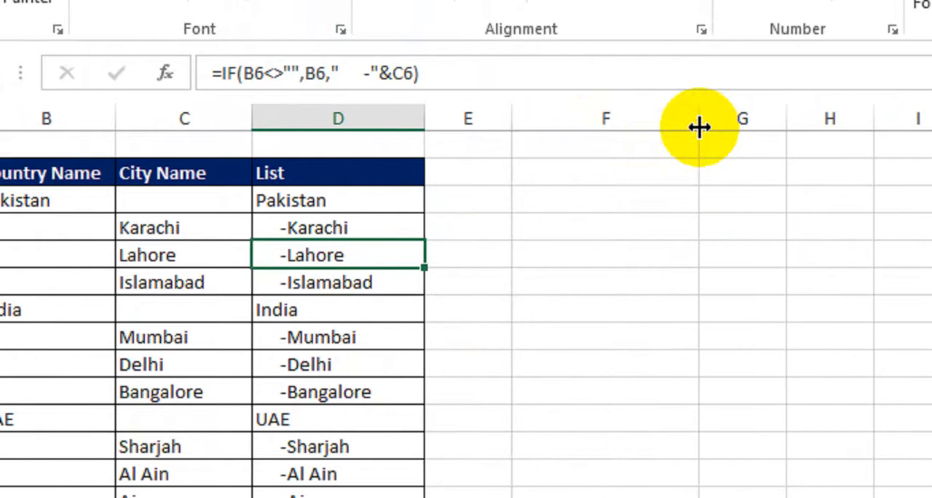
pyautogui.click(639, 198)
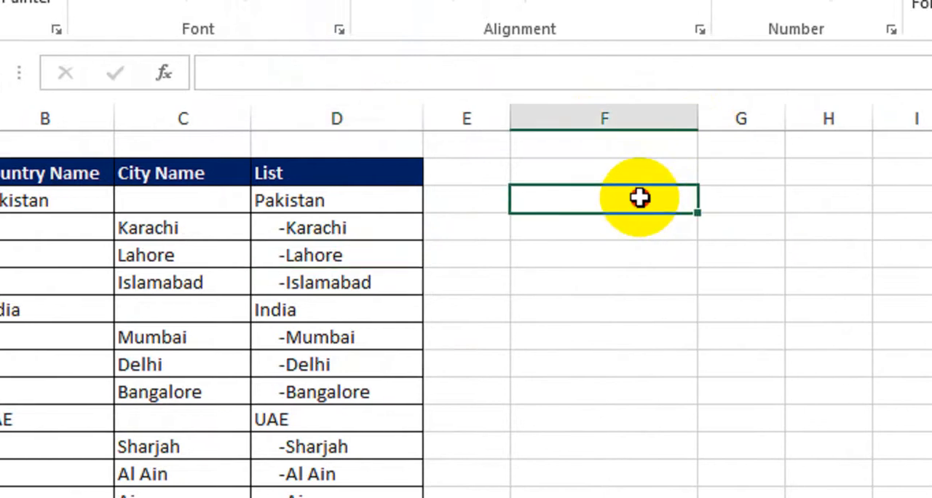
pyautogui.moveTo(639, 198); pyautogui.dragTo(630, 272)
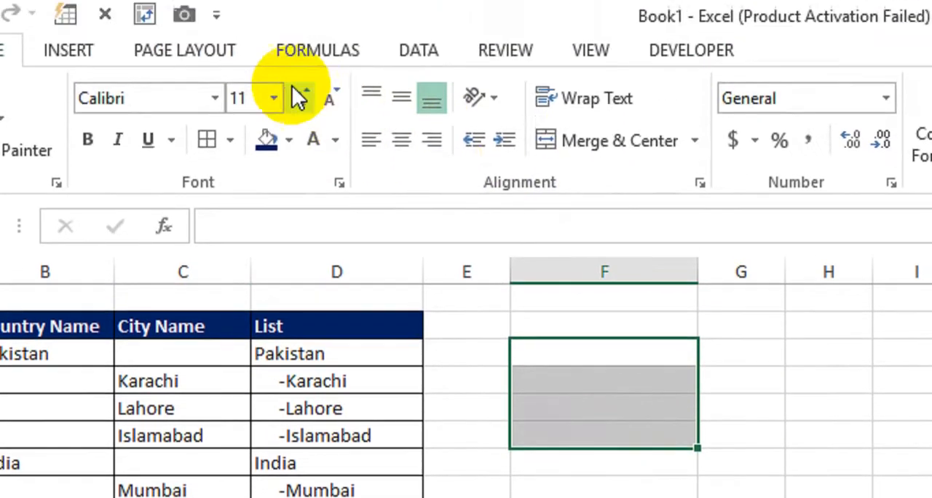
pyautogui.click(241, 139)
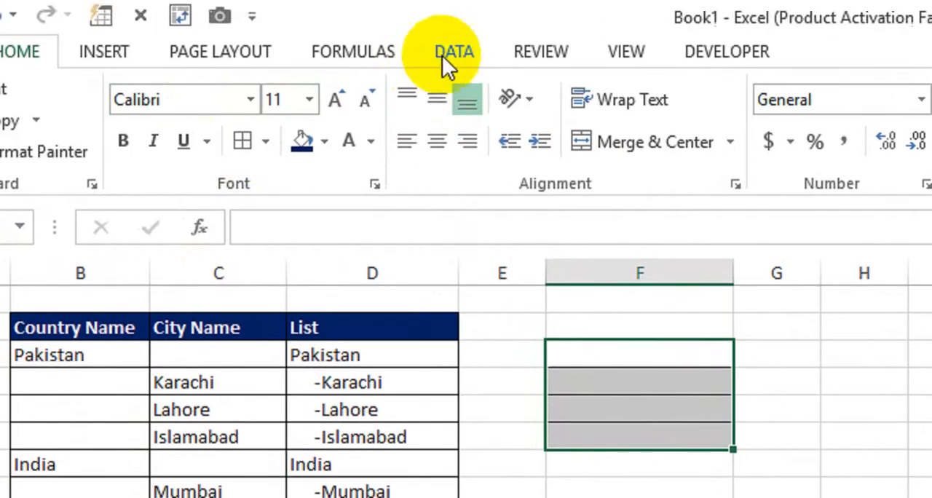
pyautogui.click(443, 66)
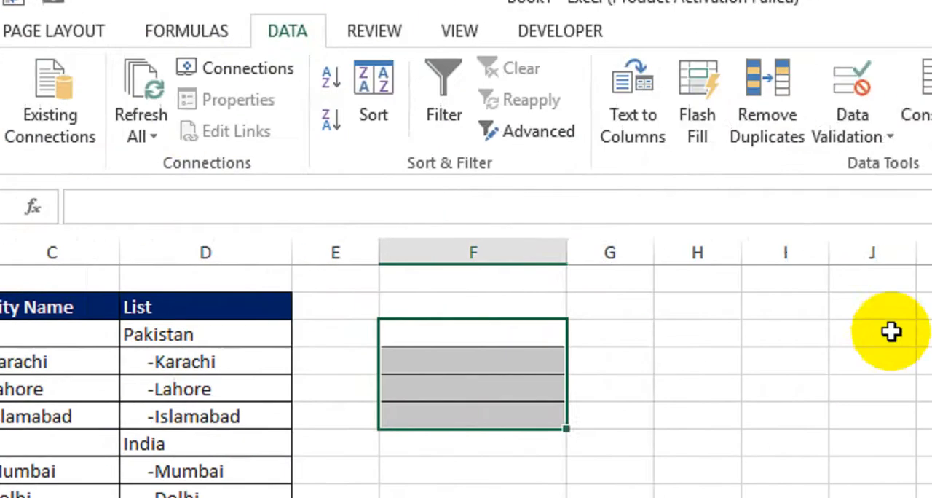
pyautogui.click(865, 133)
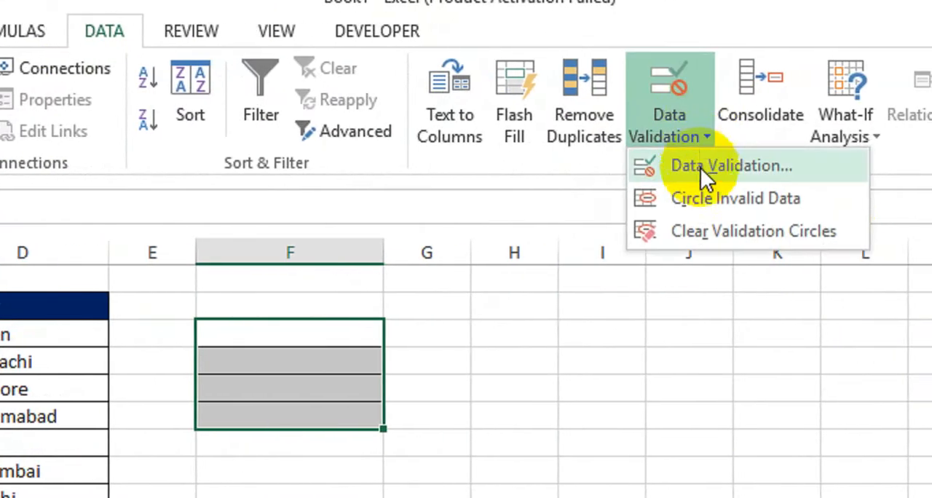
pyautogui.click(724, 170)
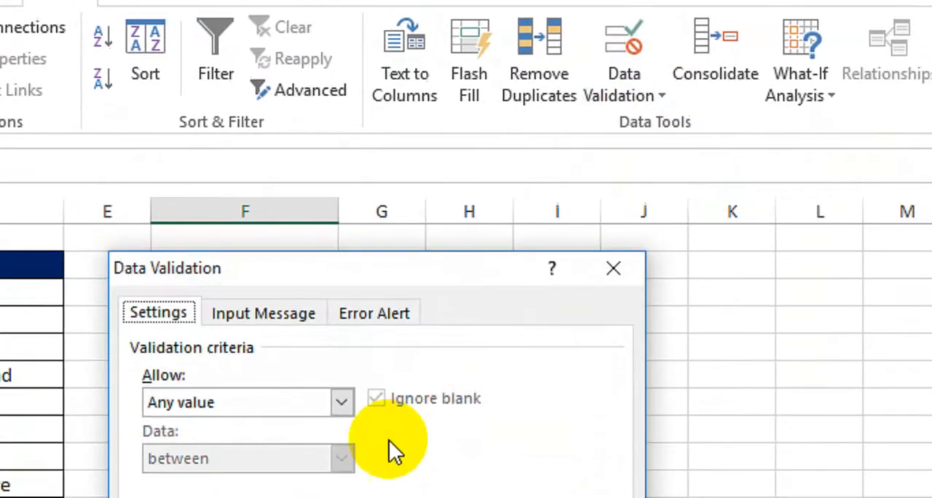
pyautogui.moveTo(360, 267); pyautogui.dragTo(546, 211)
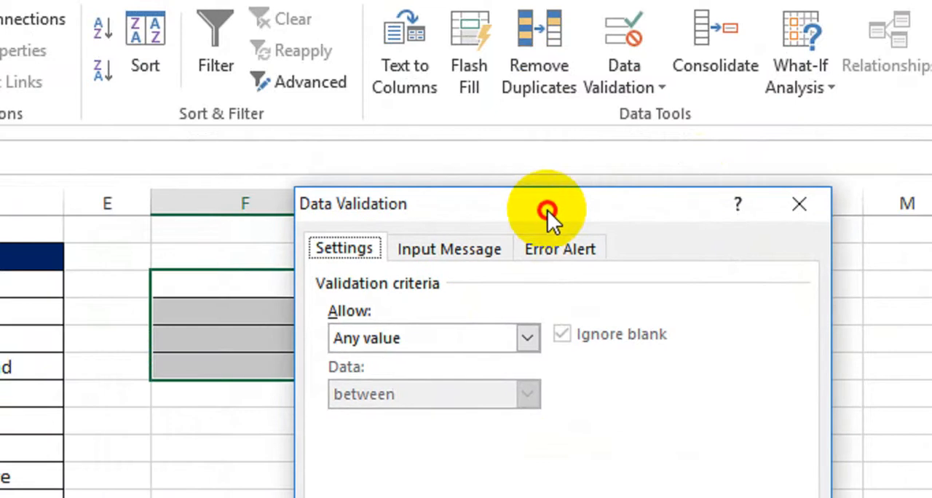
pyautogui.click(401, 340)
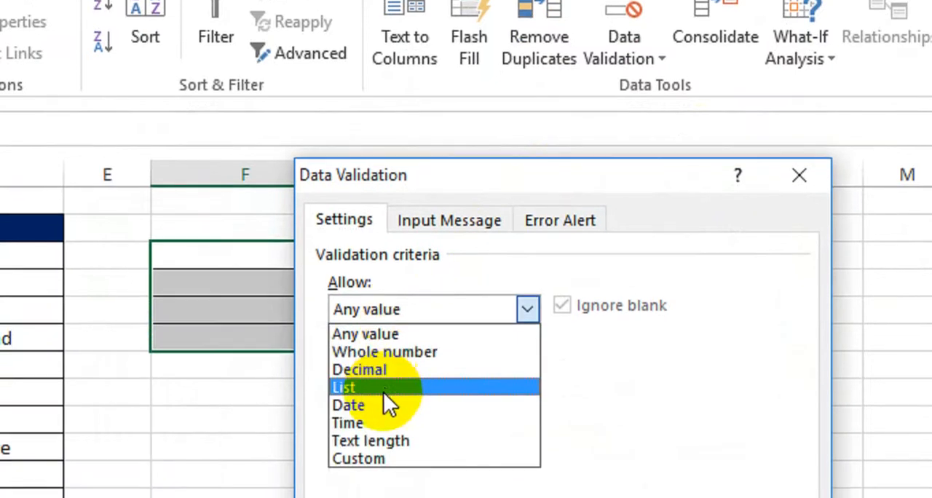
pyautogui.click(364, 415)
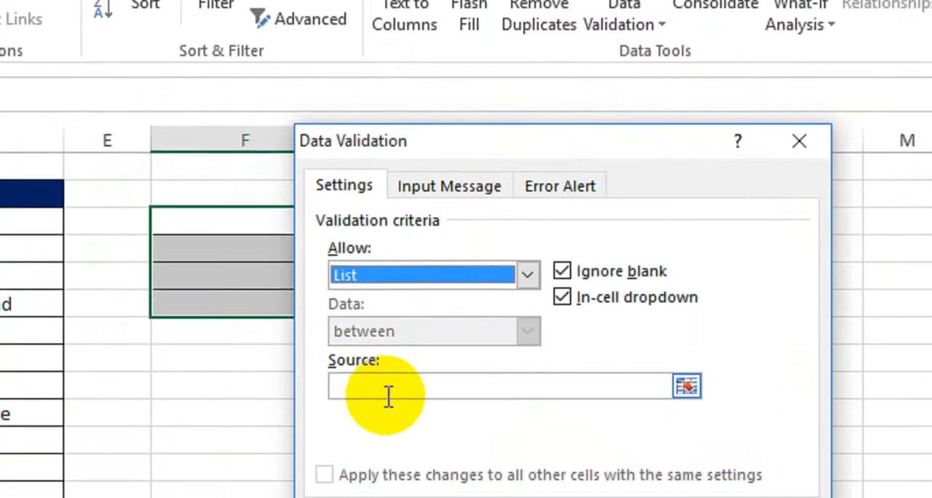
pyautogui.click(371, 453)
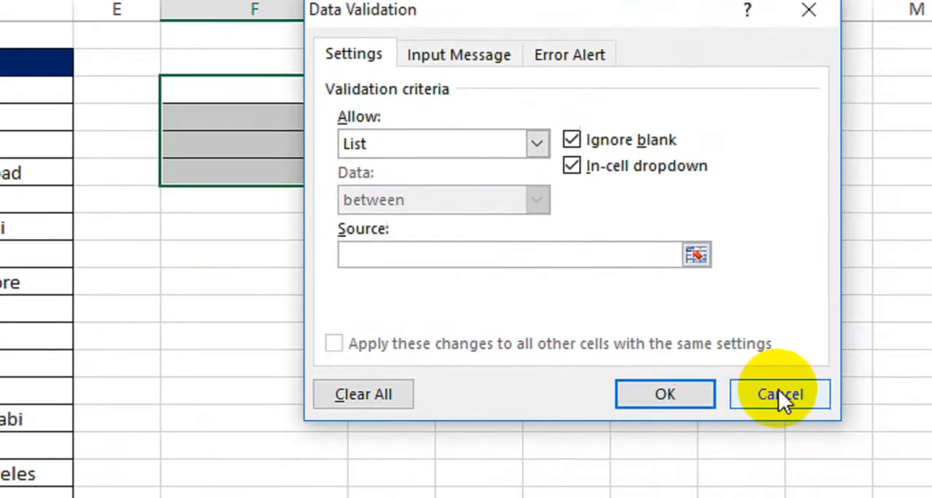
pyautogui.click(778, 390)
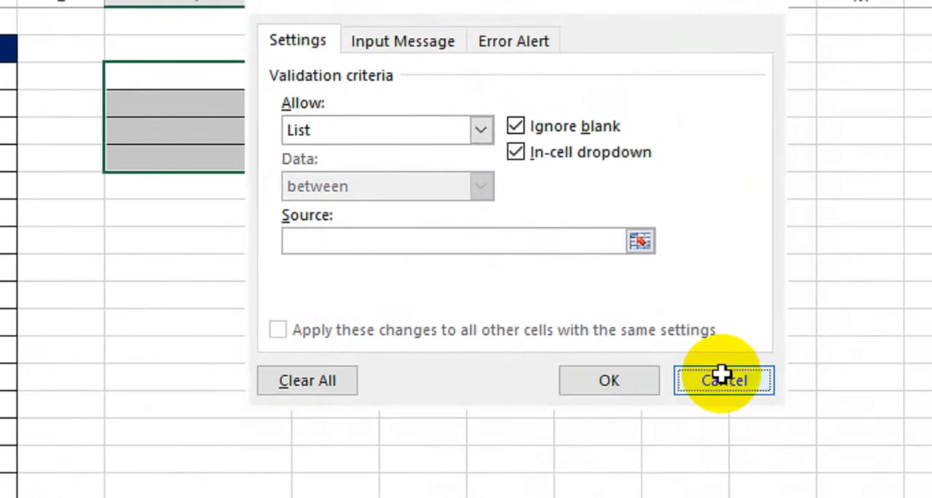
pyautogui.click(186, 213)
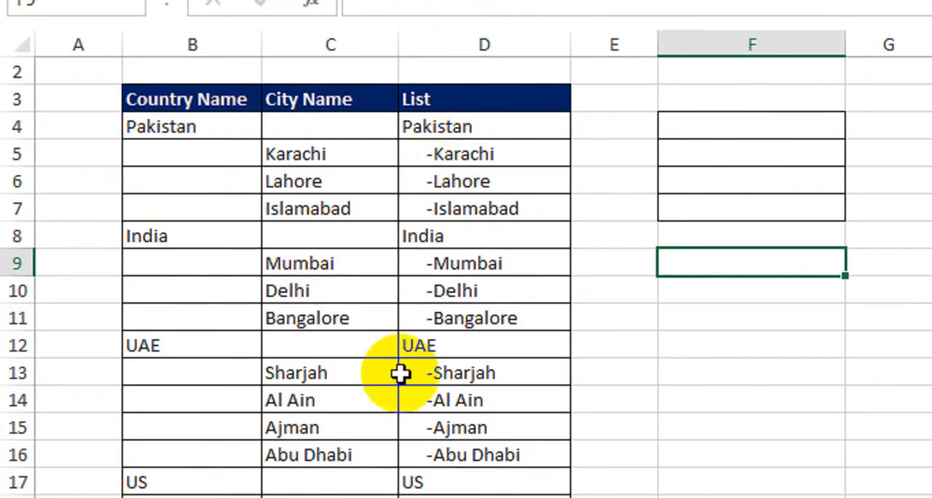
# Step: Convert the country, city and List data in B3:D24 into an Excel table with headers
pyautogui.click(303, 267)
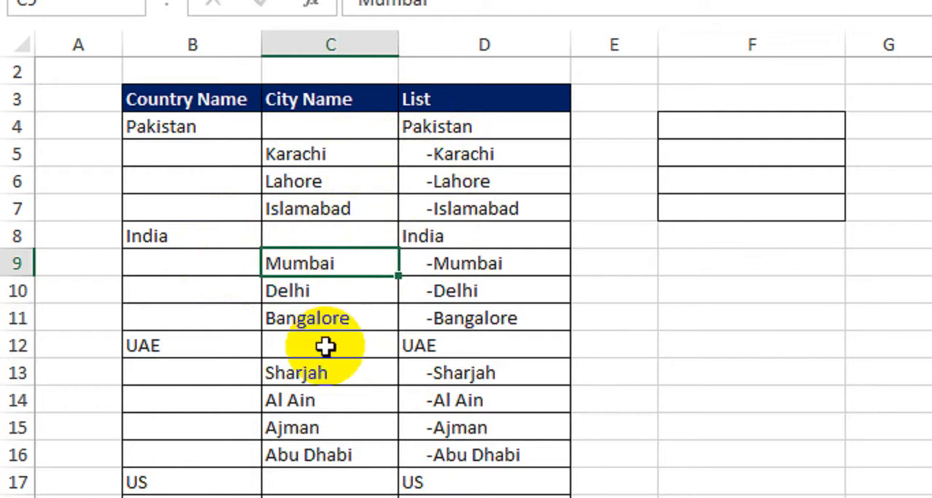
pyautogui.hotkey('ctrl', 'a')
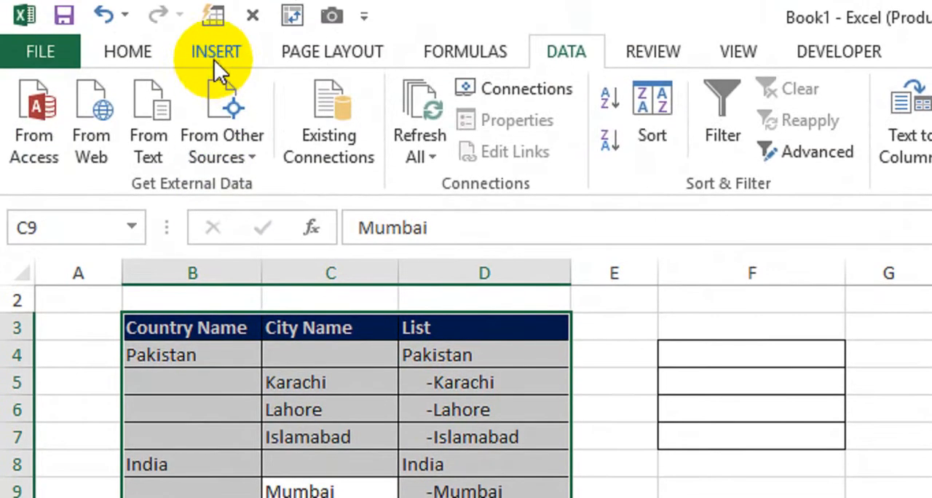
pyautogui.click(214, 57)
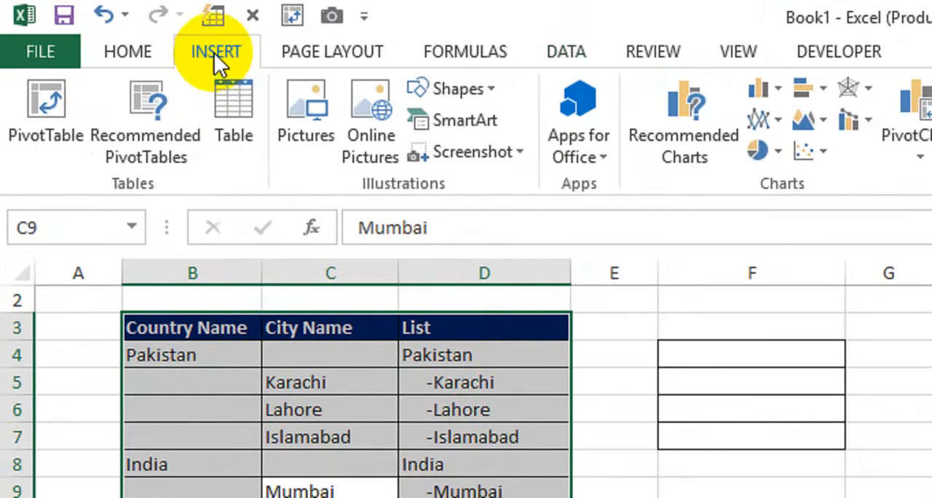
pyautogui.click(241, 141)
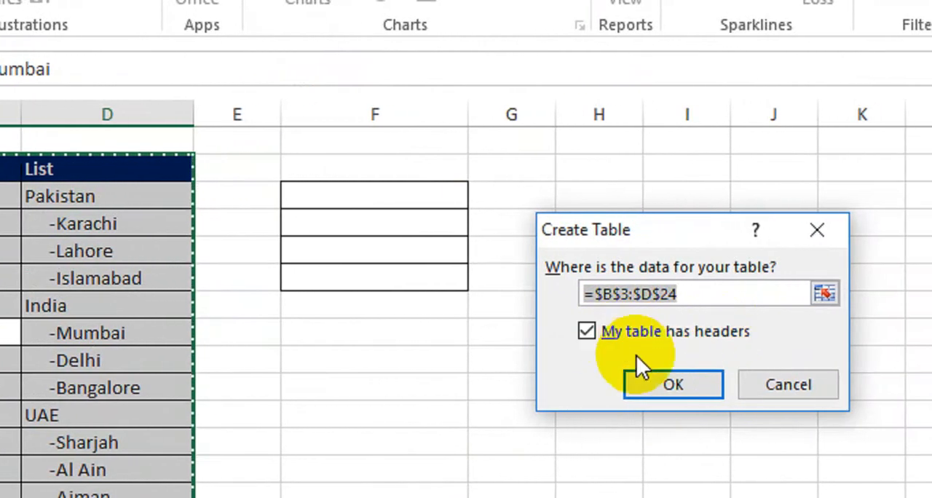
pyautogui.click(691, 384)
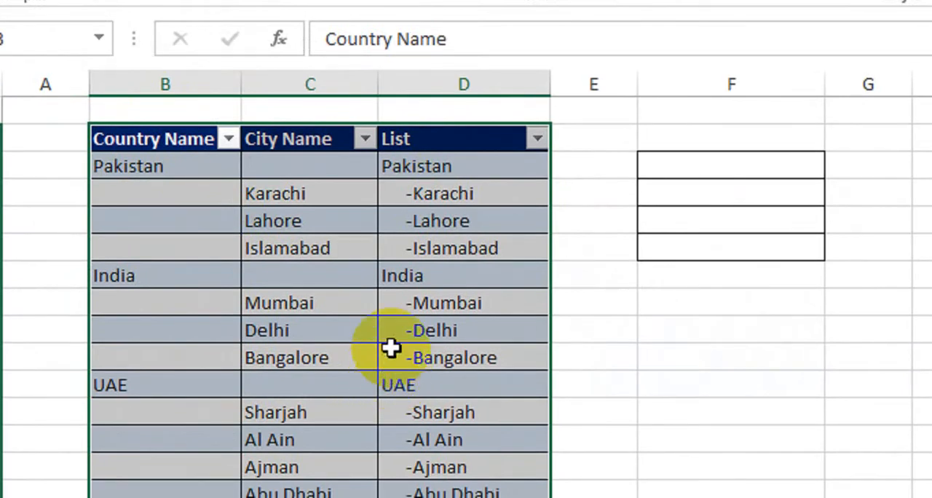
pyautogui.click(351, 271)
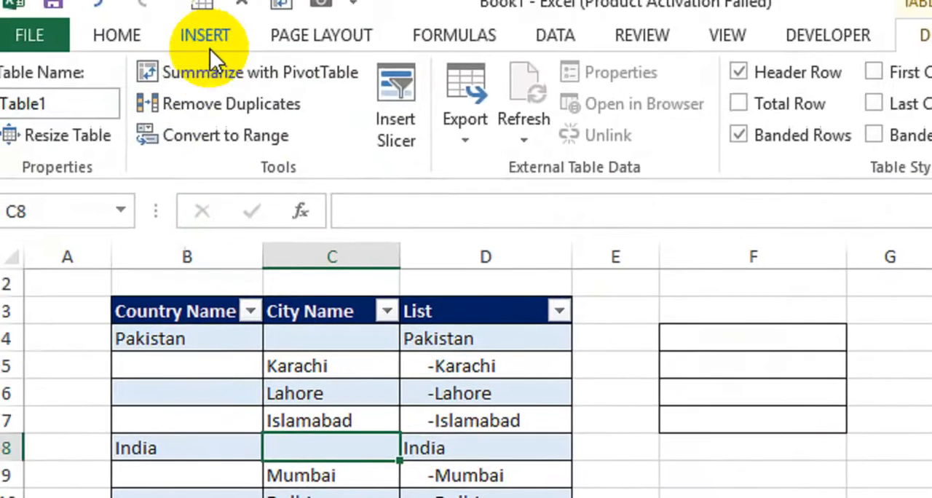
# Step: Apply List data validation to F4:F7 with the List column range =$D$4:$D$24 as the source
pyautogui.click(219, 56)
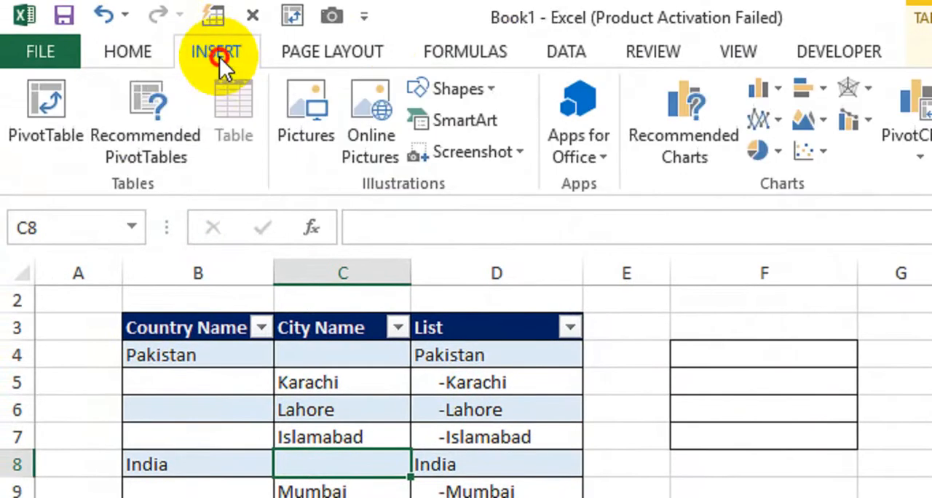
pyautogui.click(558, 50)
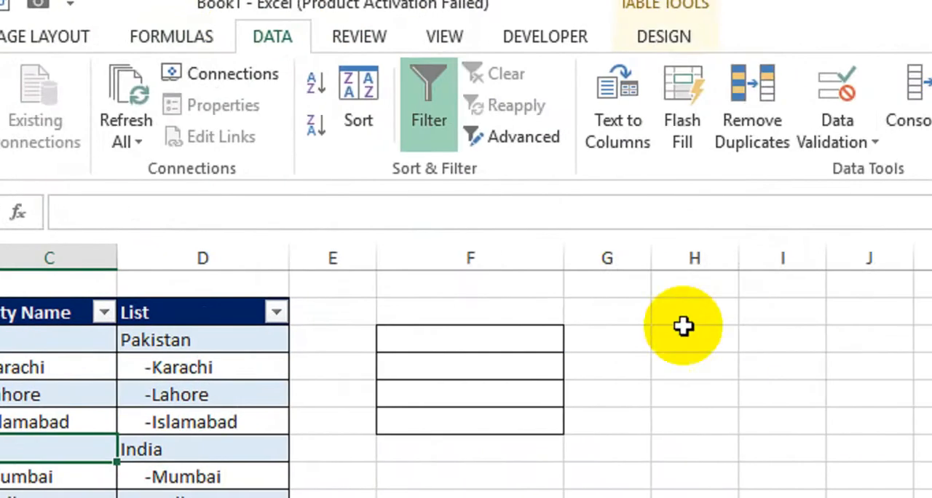
pyautogui.moveTo(536, 332); pyautogui.dragTo(539, 421)
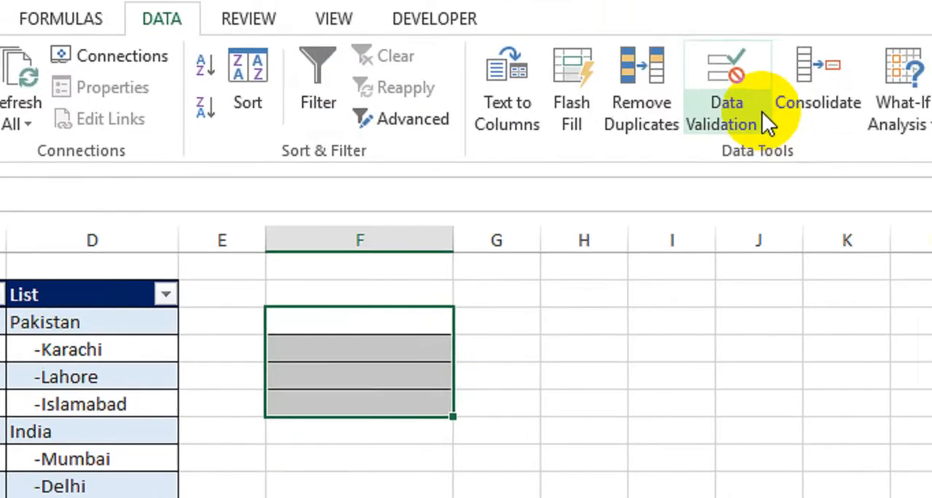
pyautogui.click(761, 113)
pyautogui.click(772, 152)
pyautogui.click(537, 379)
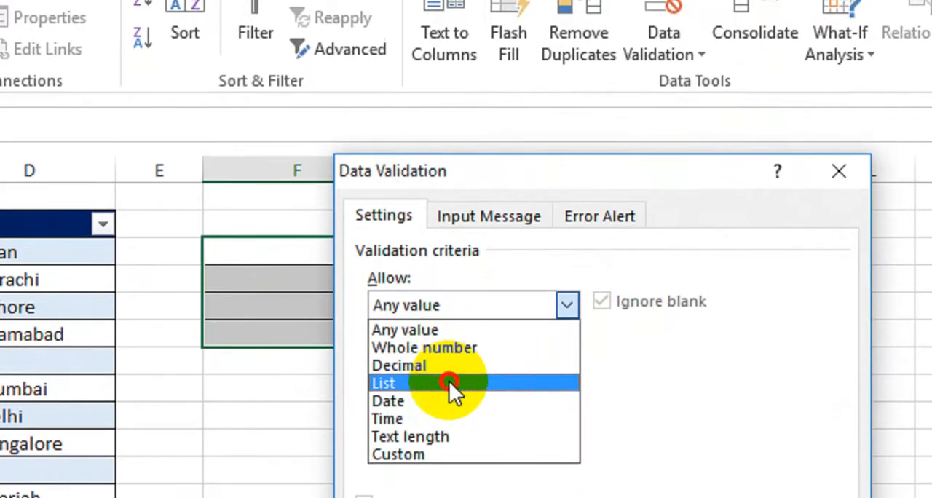
pyautogui.click(452, 432)
pyautogui.click(446, 464)
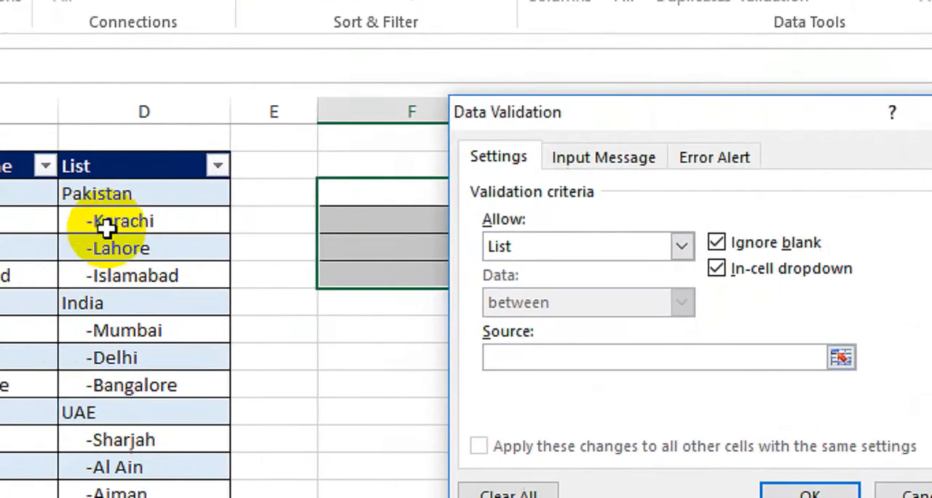
pyautogui.moveTo(91, 194); pyautogui.dragTo(121, 497)
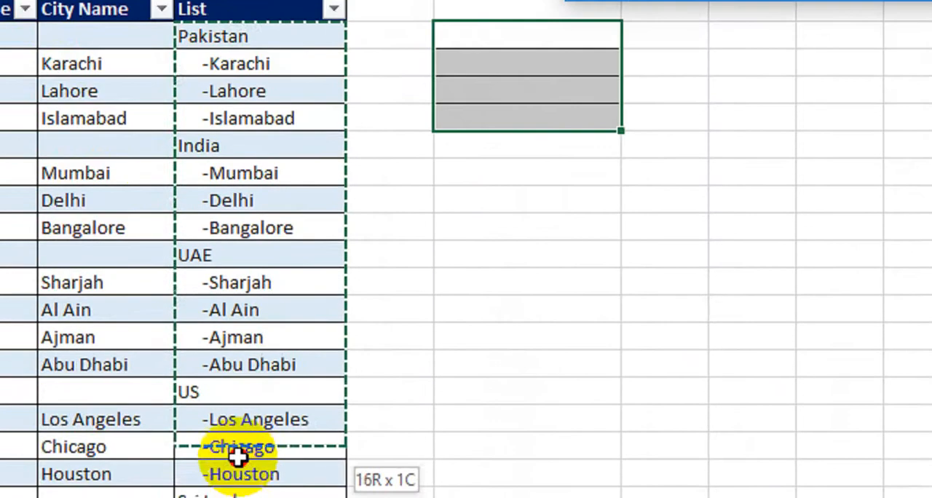
pyautogui.moveTo(238, 455); pyautogui.dragTo(254, 385)
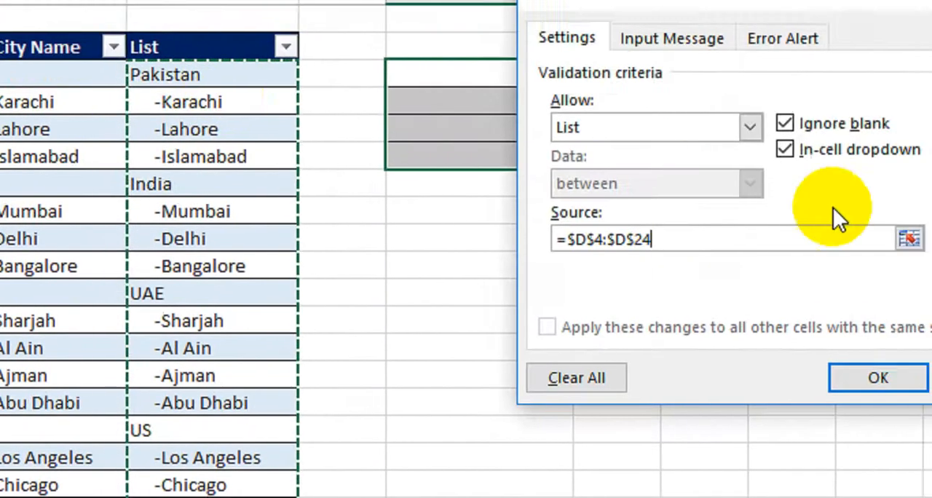
pyautogui.click(882, 377)
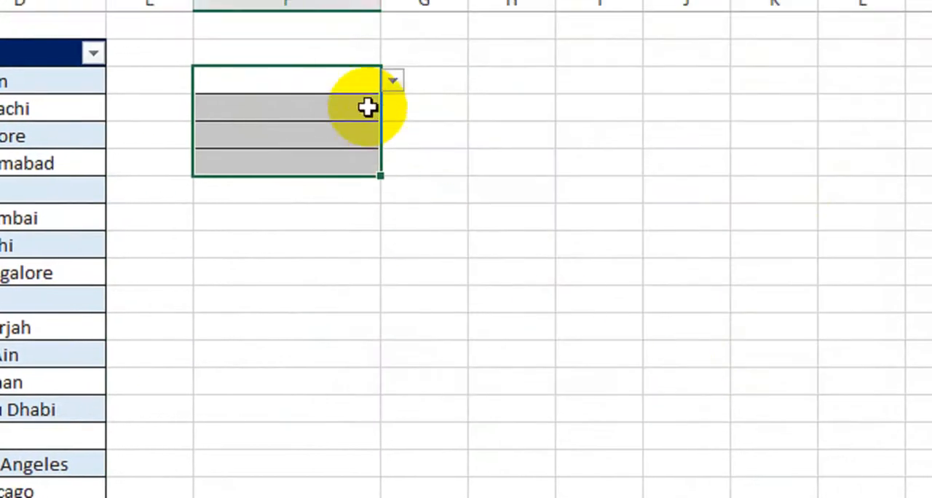
# Step: Examine the countries and indented cities offered by the drop-down in F4, without choosing an entry
pyautogui.click(368, 80)
pyautogui.click(392, 80)
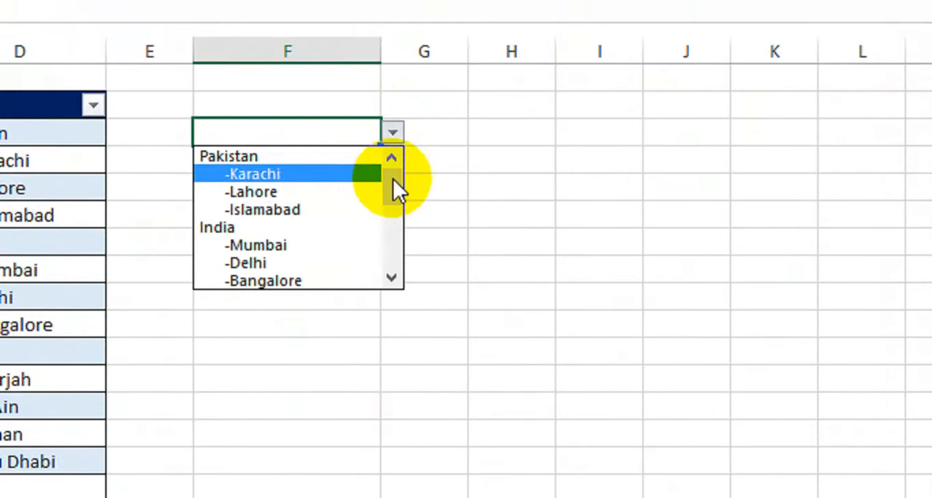
pyautogui.moveTo(393, 179)
pyautogui.mouseDown()
pyautogui.moveTo(391, 245)
pyautogui.moveTo(393, 162)
pyautogui.mouseUp()
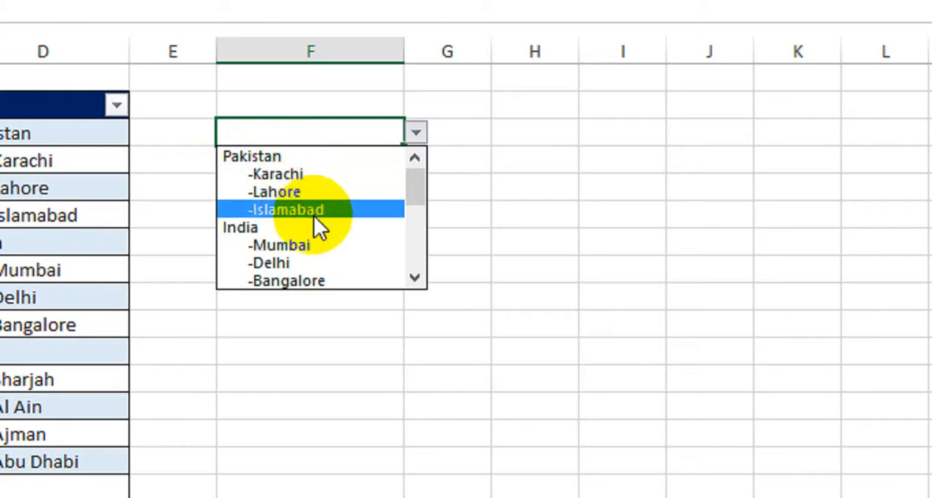
pyautogui.click(398, 318)
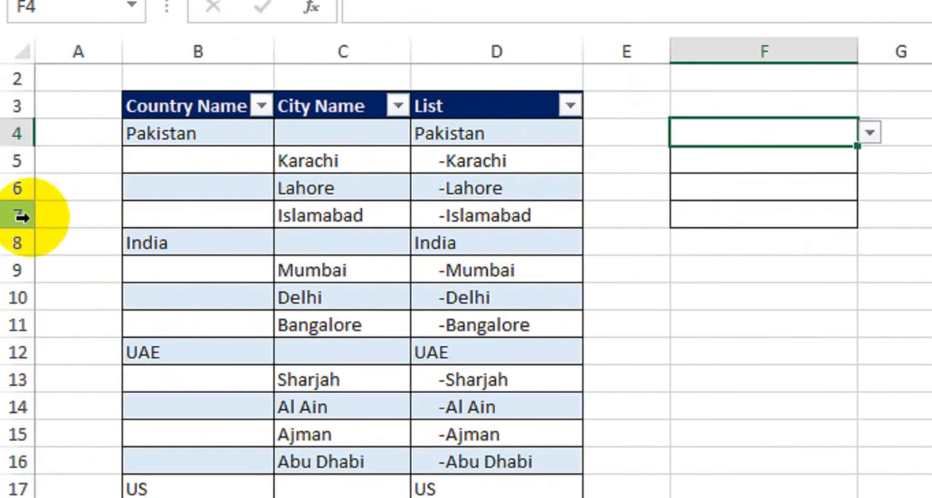
# Step: Insert a new sheet row above Islamabad and enter Peshawar as its city name in C7
pyautogui.click(20, 216)
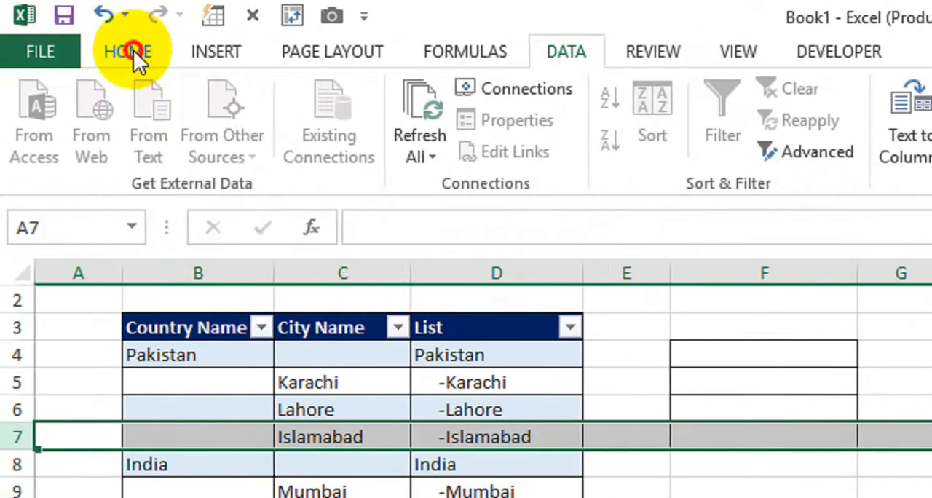
pyautogui.click(133, 50)
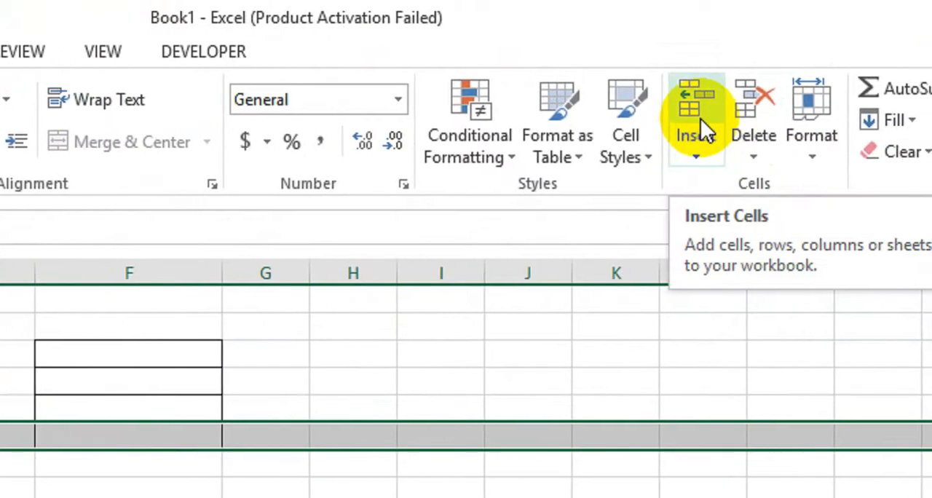
pyautogui.click(700, 120)
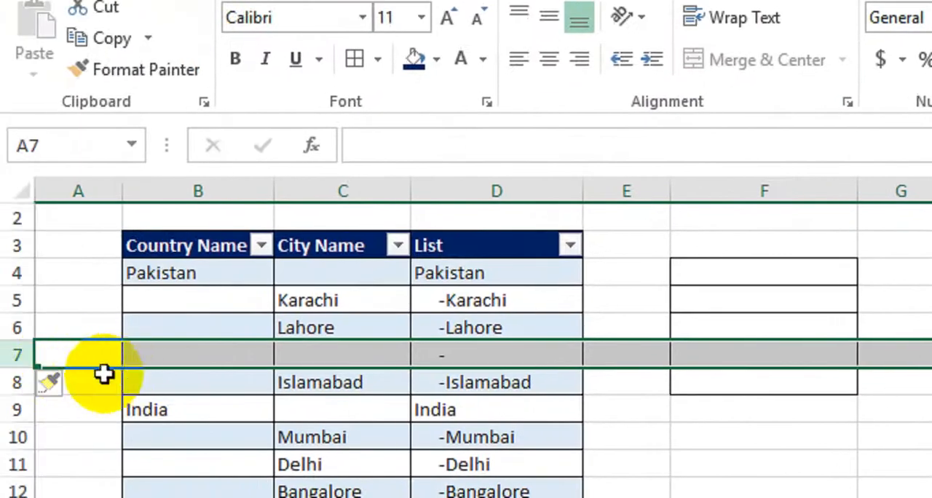
pyautogui.click(291, 404)
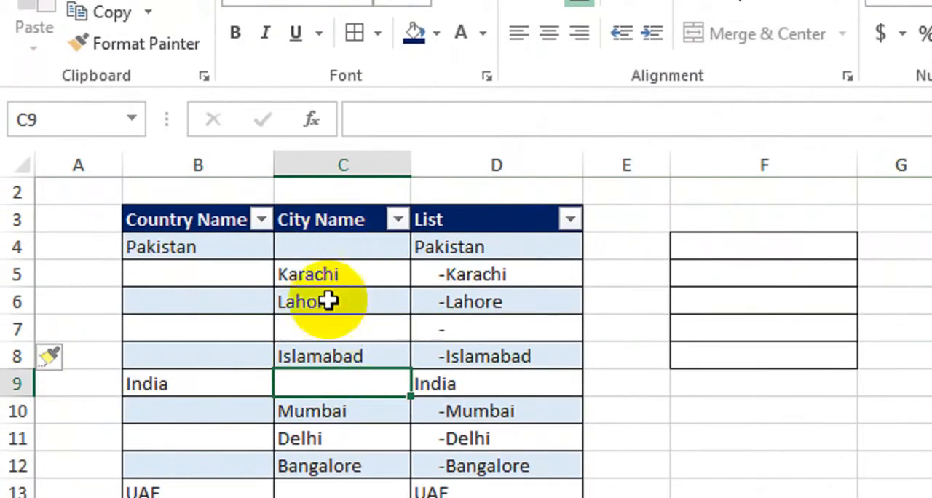
pyautogui.click(327, 327)
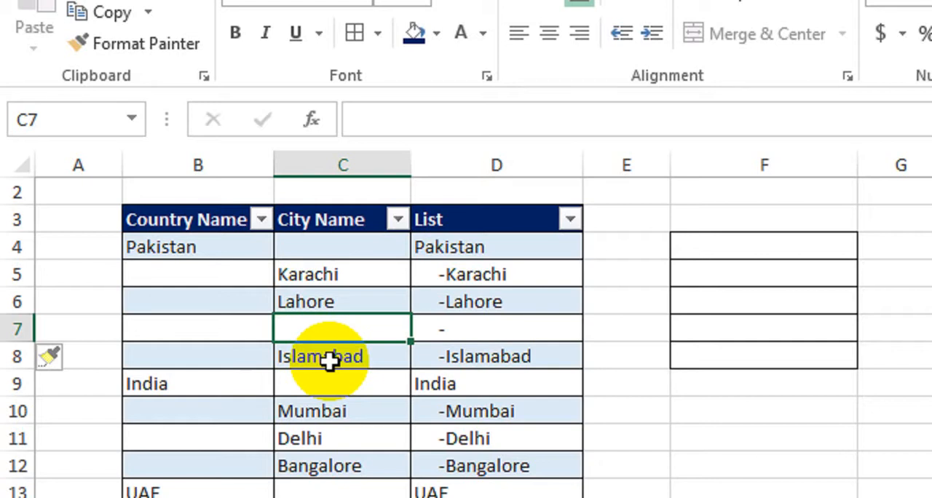
pyautogui.write('Peshawar')
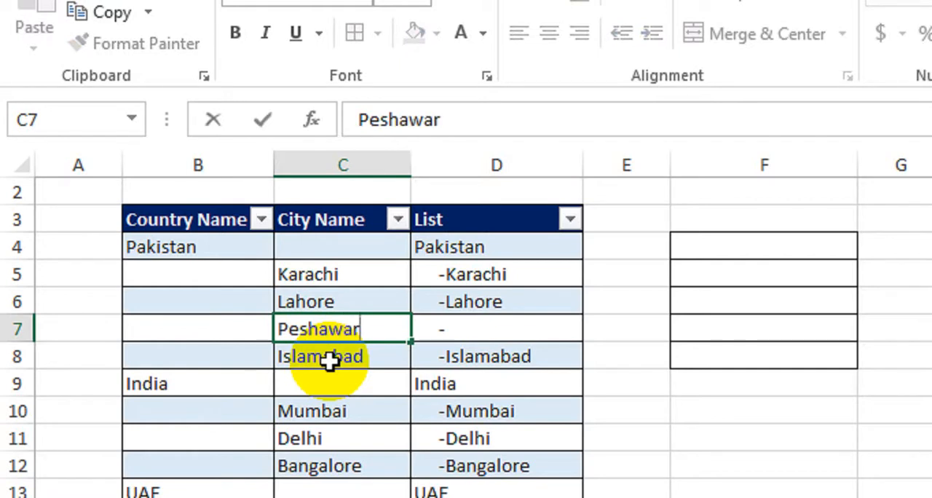
pyautogui.press('Return')
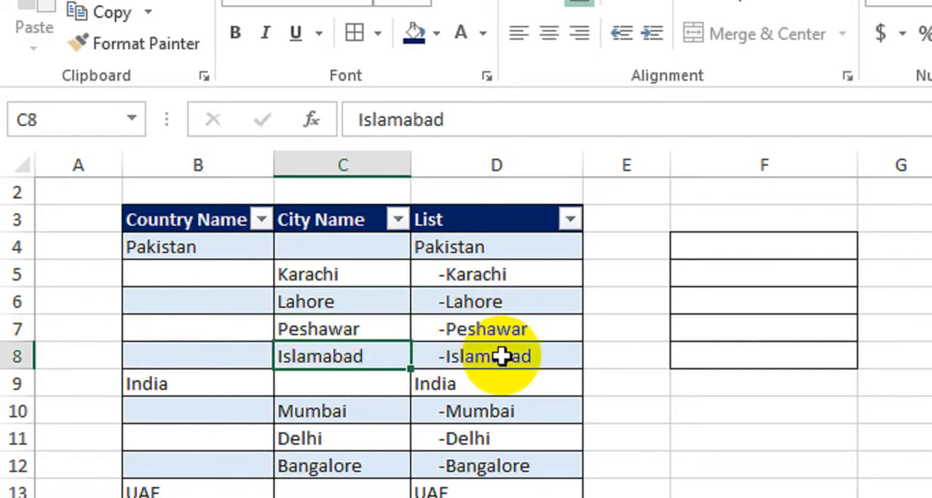
# Step: Check the F4 drop-down for the newly added city, without choosing an entry
pyautogui.click(830, 246)
pyautogui.click(866, 246)
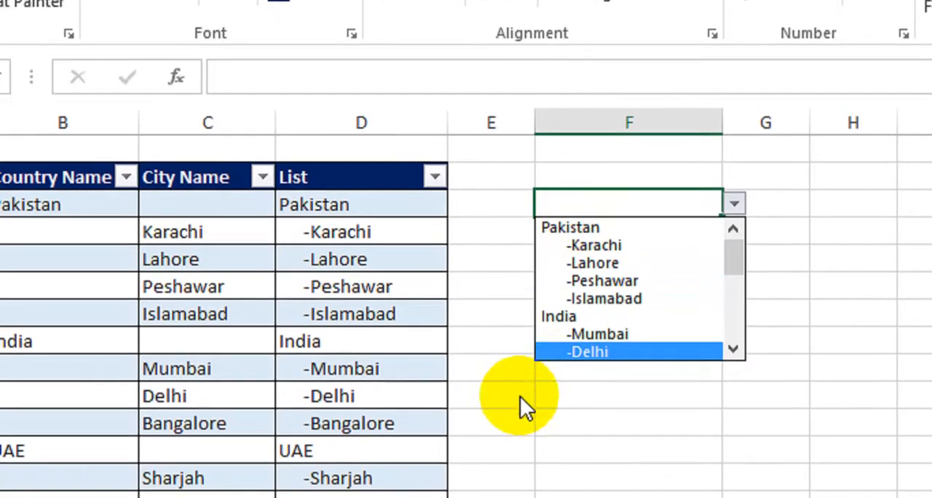
pyautogui.click(520, 397)
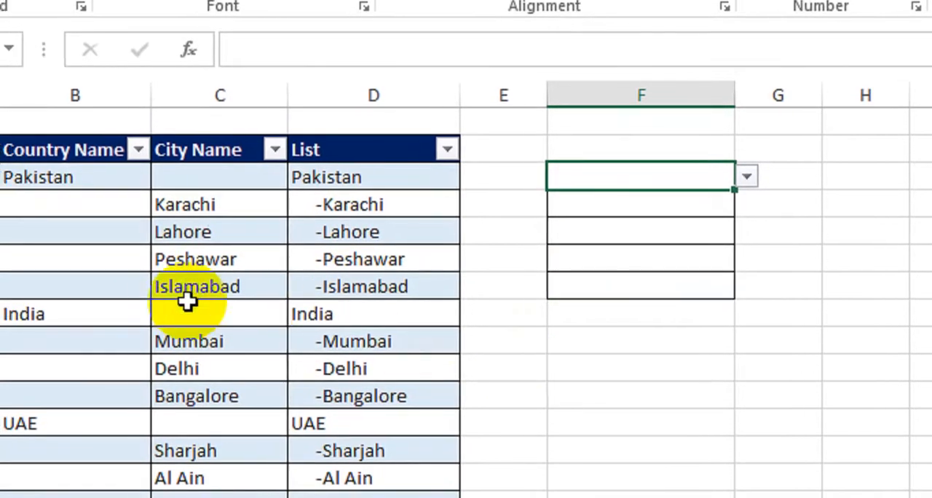
# Step: Undo the Peshawar entry and the row insertion above Islamabad
pyautogui.hotkey('ctrl', 'z')
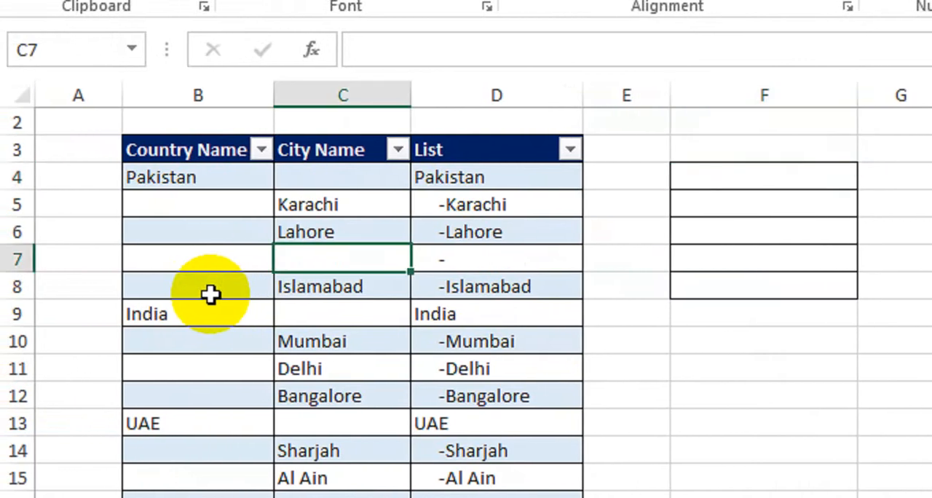
pyautogui.hotkey('ctrl', 'z')
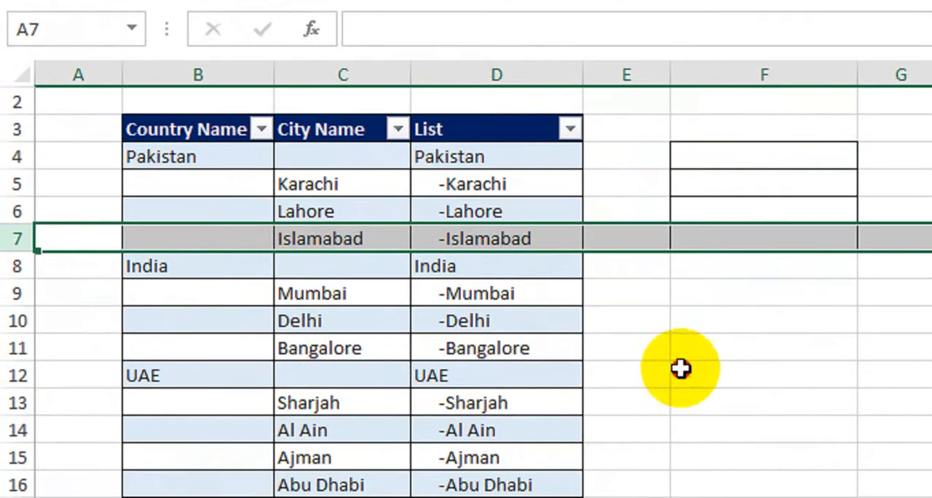
pyautogui.click(679, 388)
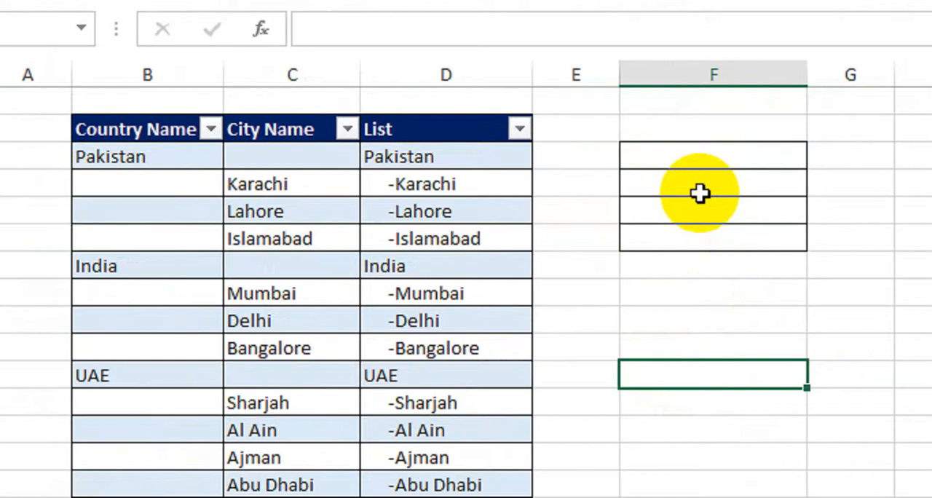
# Step: Choose Pakistan from the drop-down list in F4
pyautogui.click(735, 158)
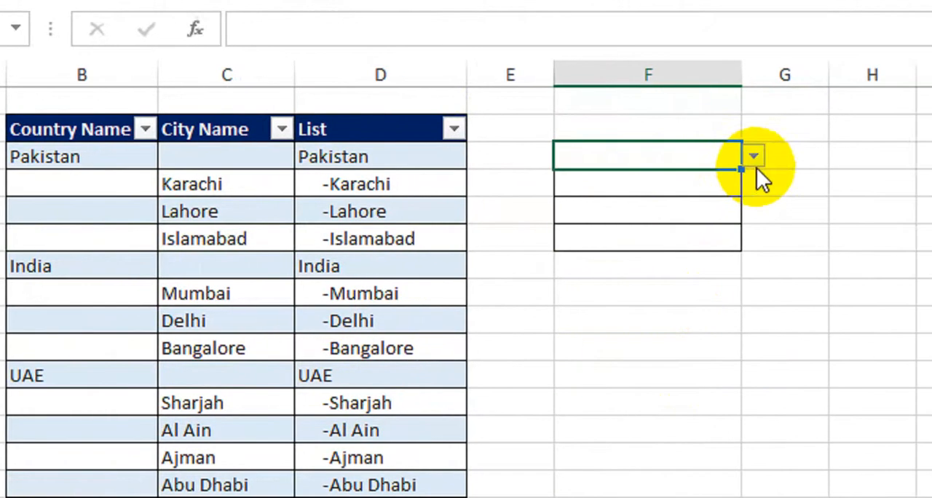
pyautogui.click(753, 156)
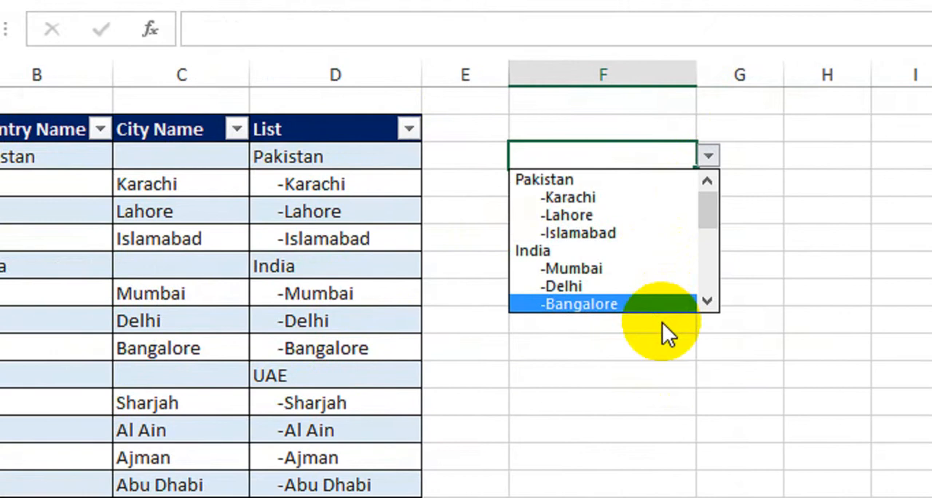
pyautogui.click(710, 328)
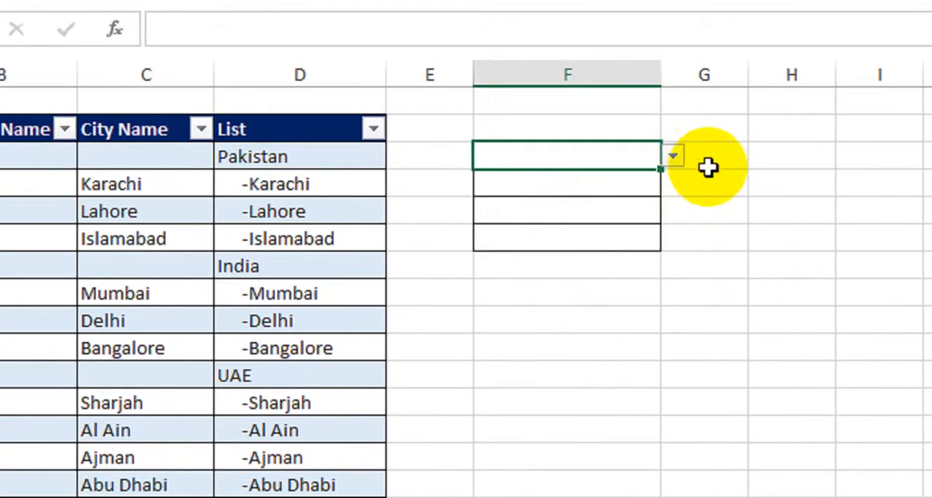
pyautogui.click(671, 156)
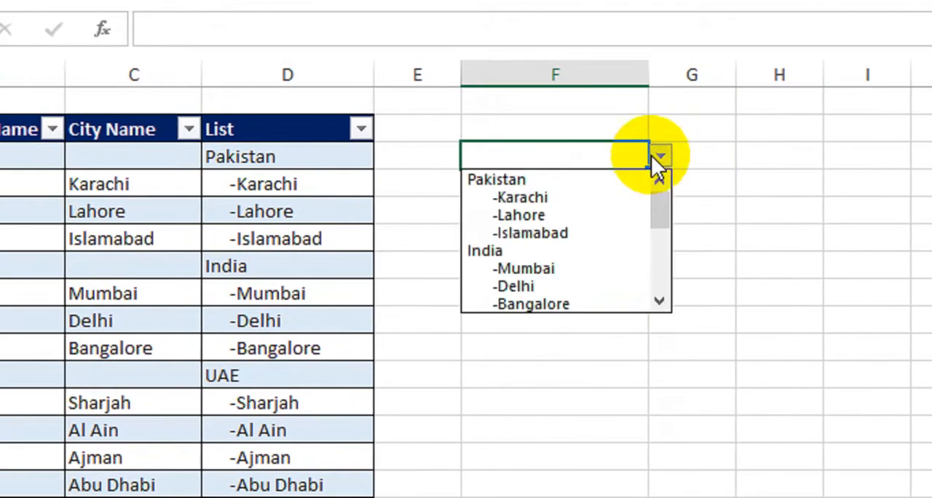
pyautogui.click(609, 184)
pyautogui.moveTo(719, 291); pyautogui.dragTo(743, 287)
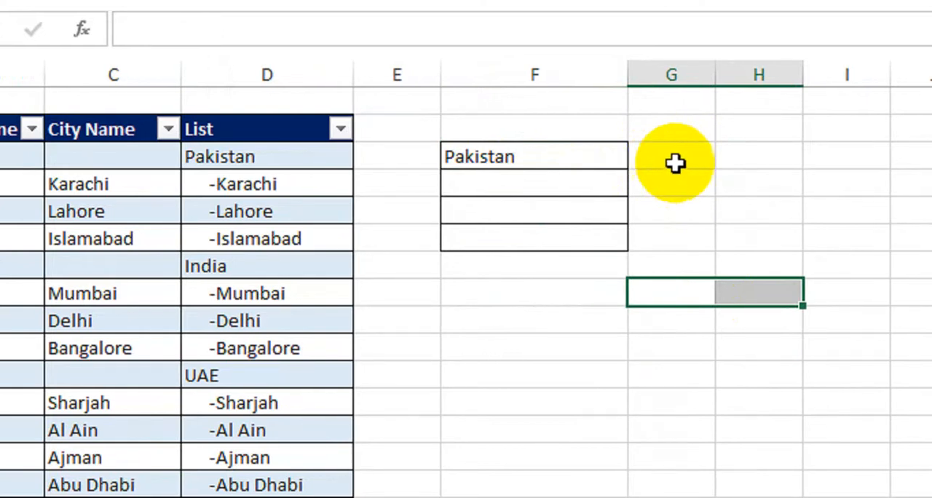
# Step: Enter the formula =IF(LEFT(F4,4)=" ","P","O") in G4, testing the leading spaces of the F4 entry
pyautogui.click(692, 158)
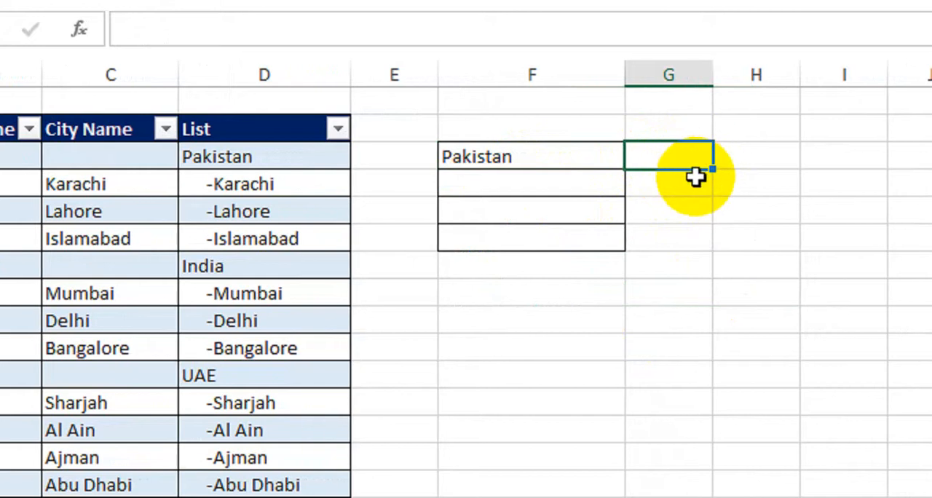
pyautogui.write('=if')
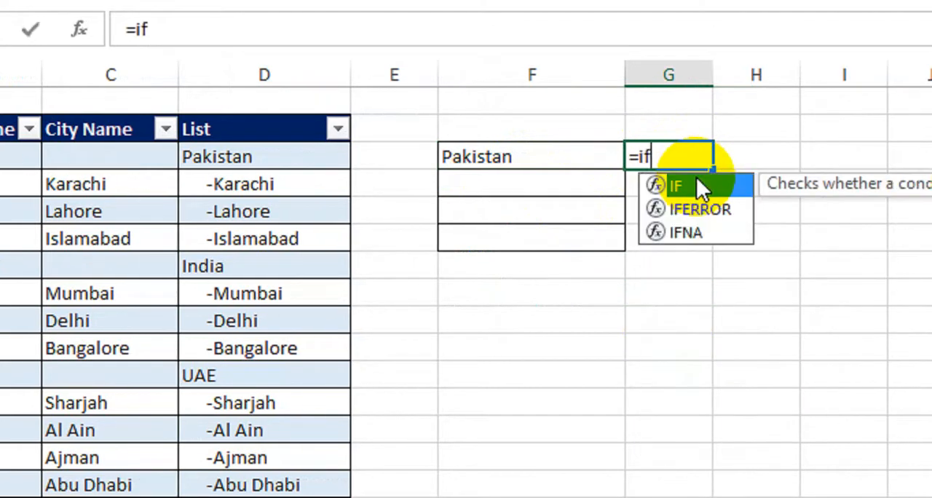
pyautogui.press('Tab')
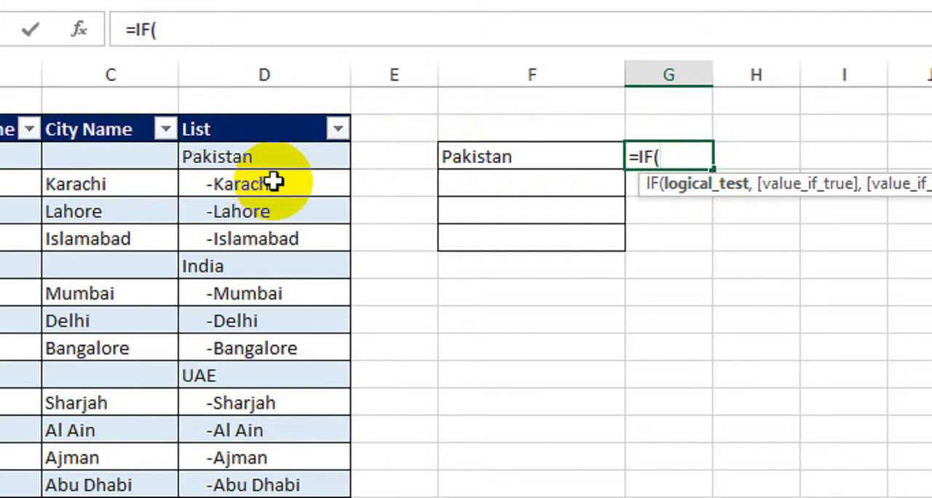
pyautogui.write('lef')
pyautogui.press('Tab')
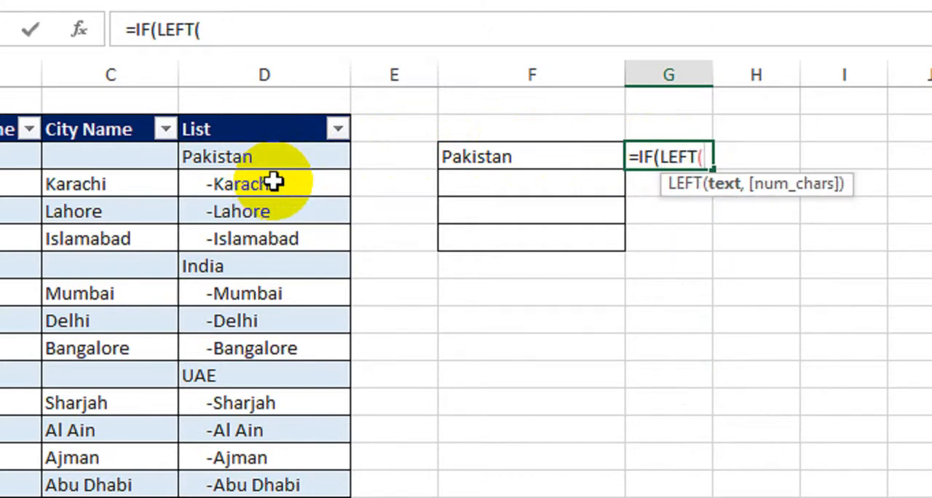
pyautogui.click(555, 160)
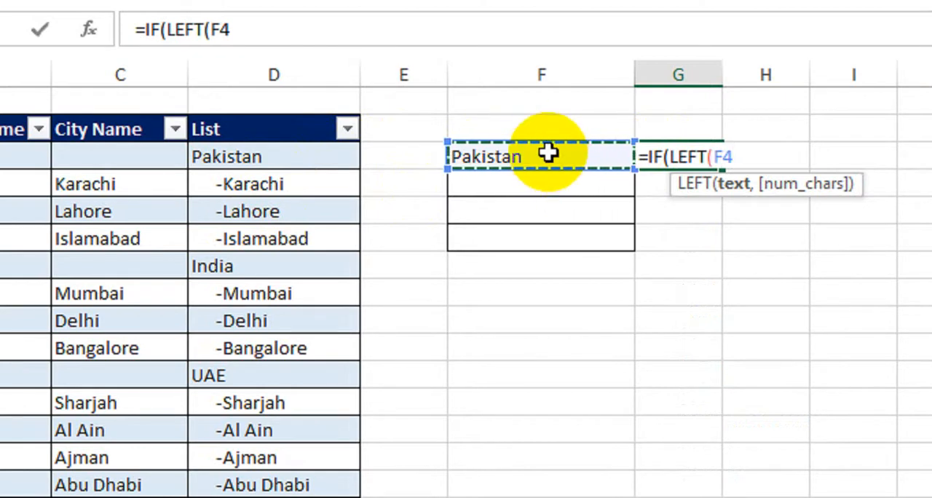
pyautogui.write(',4)="   ","P","O')
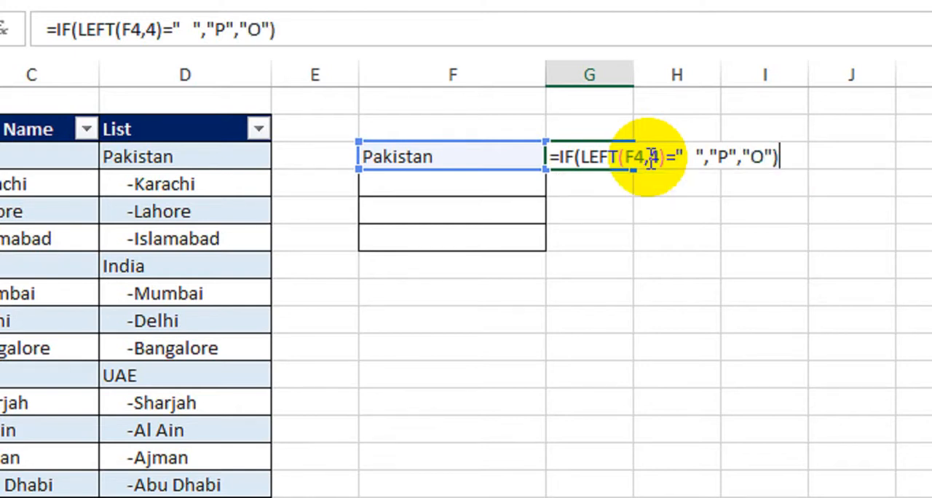
pyautogui.press('Return')
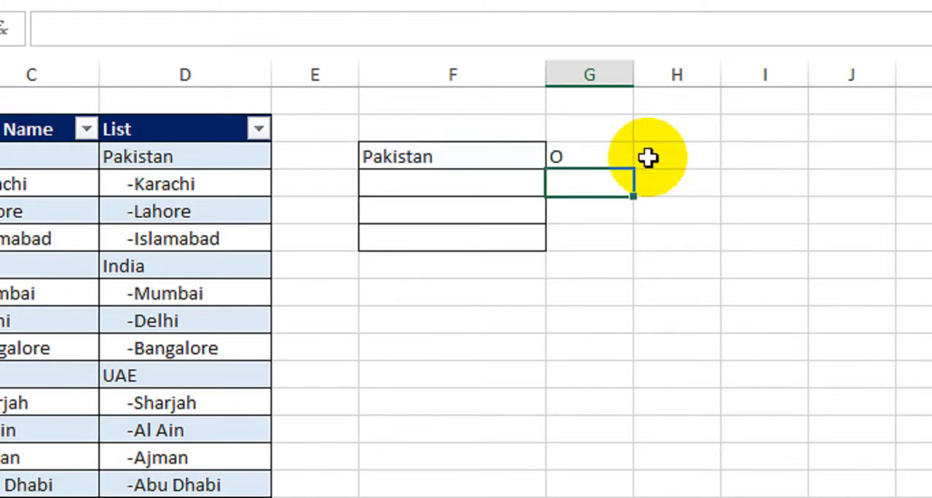
# Step: Test the G4 formula by choosing -Karachi and then -Delhi from the drop-down list in F4
pyautogui.click(601, 158)
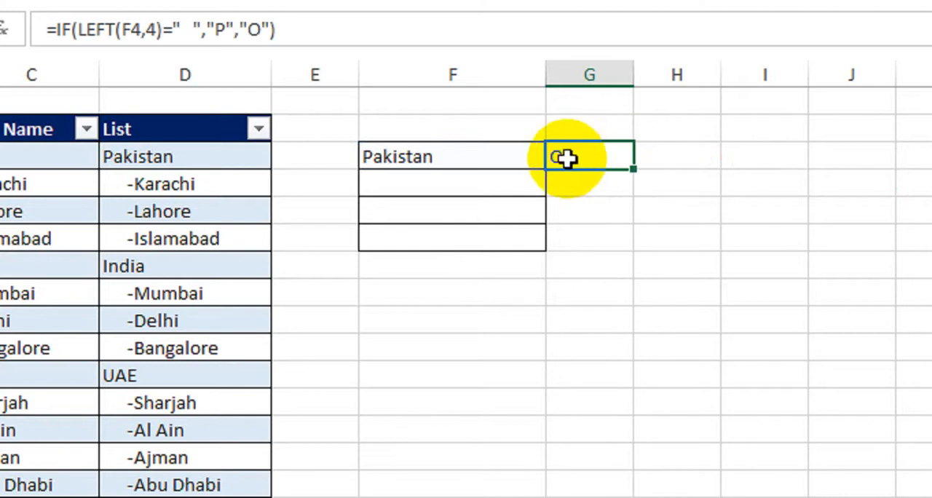
pyautogui.click(502, 153)
pyautogui.click(559, 156)
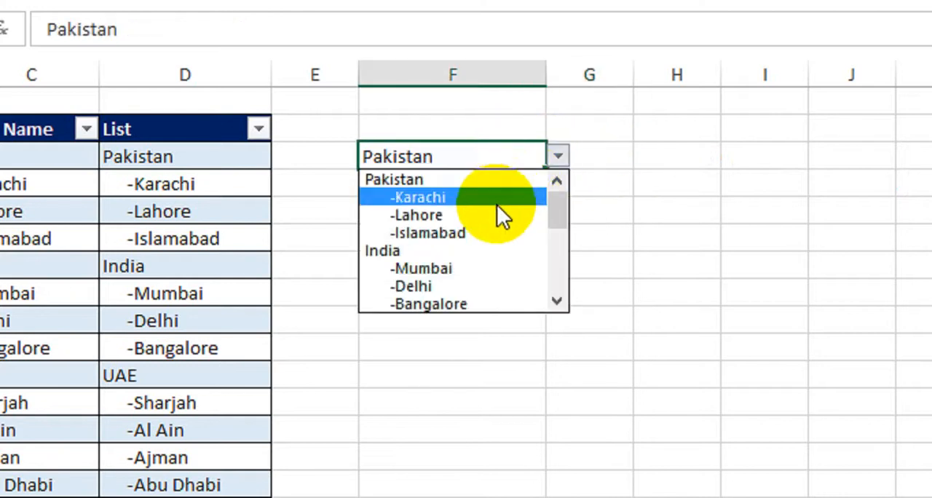
pyautogui.click(497, 198)
pyautogui.click(580, 226)
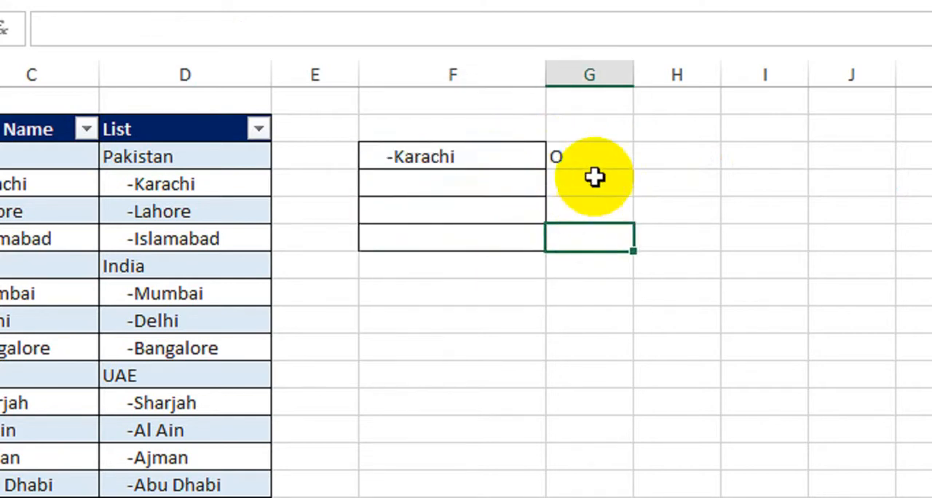
pyautogui.click(537, 158)
pyautogui.click(556, 157)
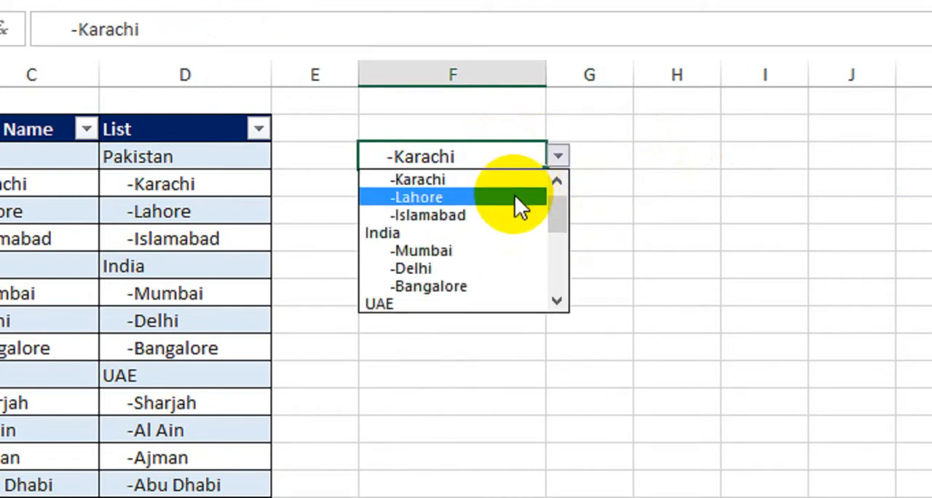
pyautogui.press('Escape')
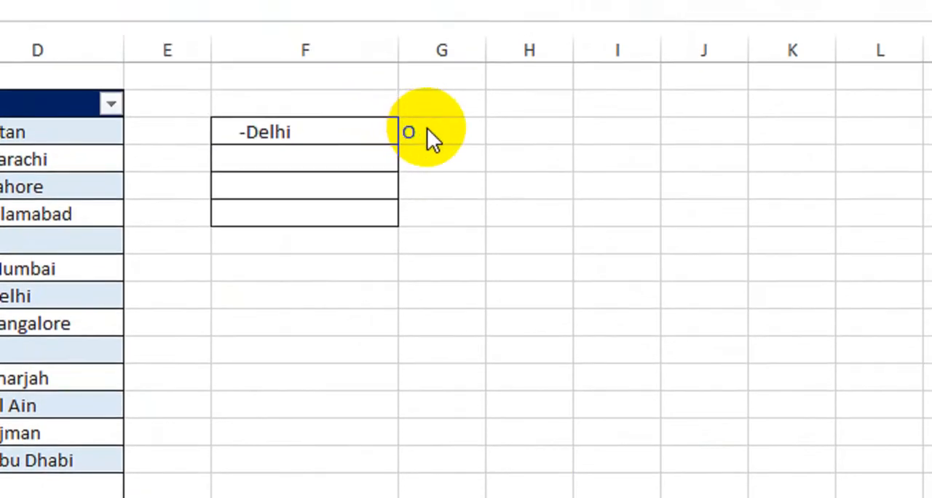
# Step: Correct the G4 formula so that LEFT(F4,4) is compared with a text of exactly four spaces
pyautogui.click(426, 128)
pyautogui.click(426, 130)
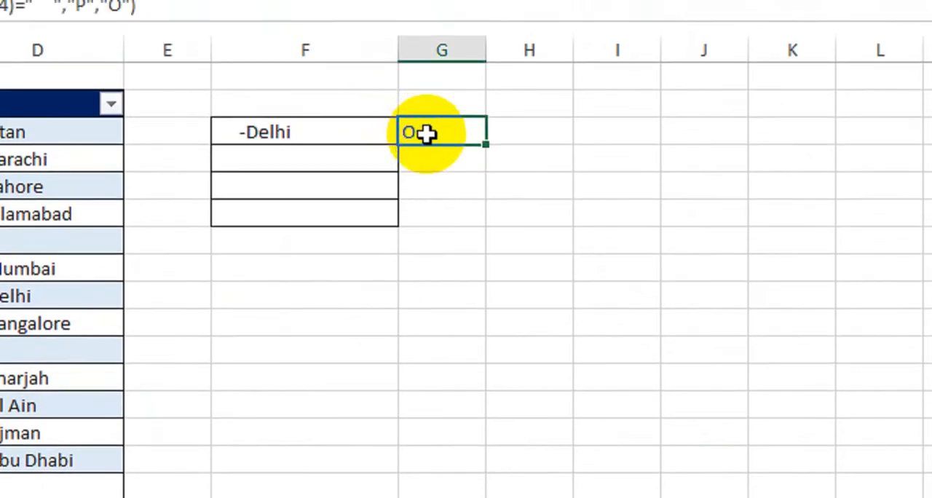
pyautogui.doubleClick(427, 129)
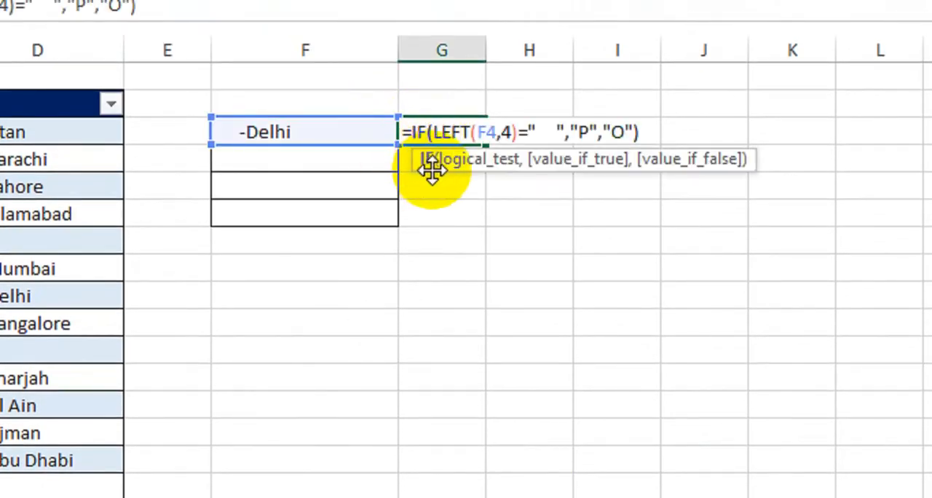
pyautogui.click(548, 130)
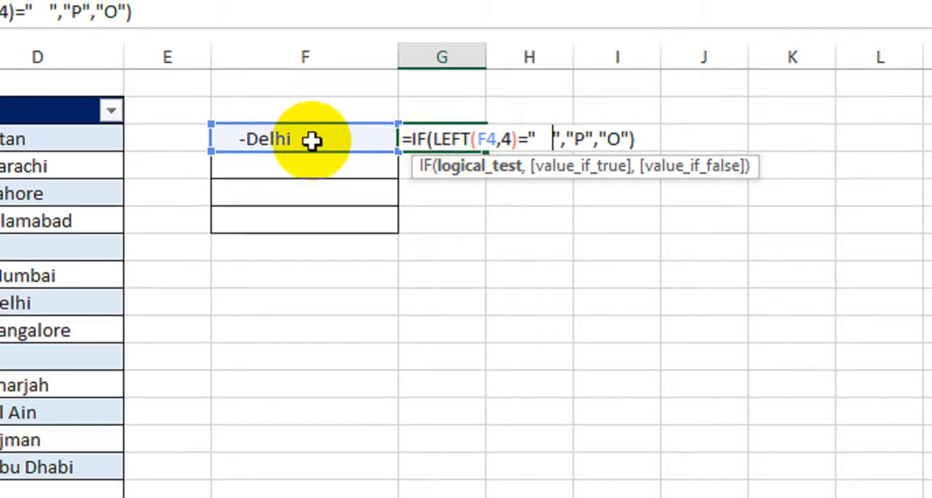
pyautogui.doubleClick(507, 138)
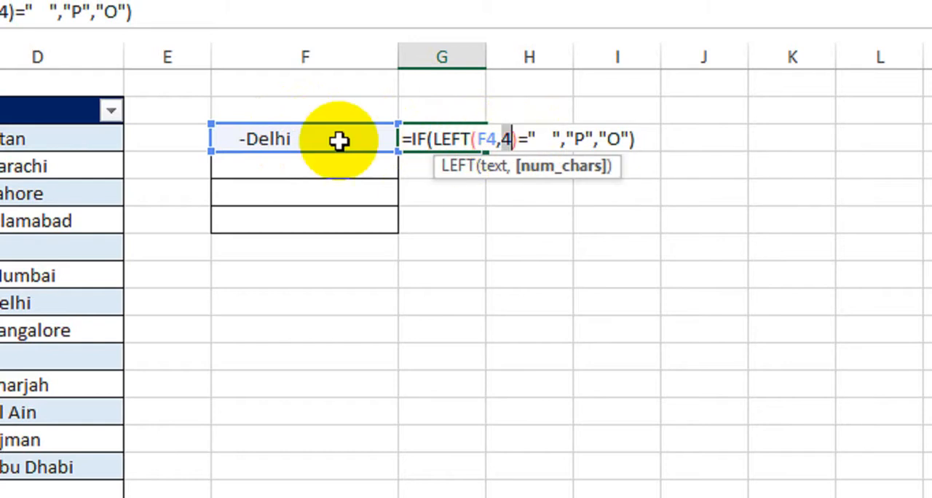
pyautogui.click(543, 138)
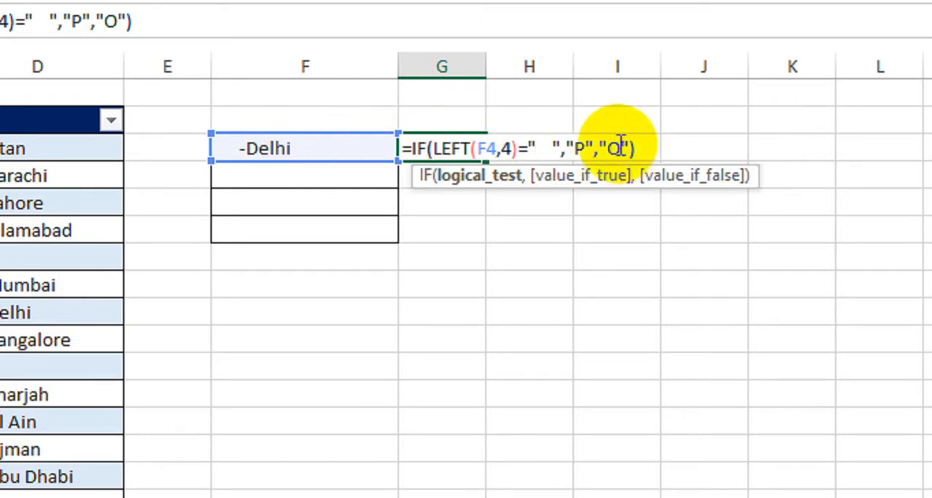
pyautogui.press('Return')
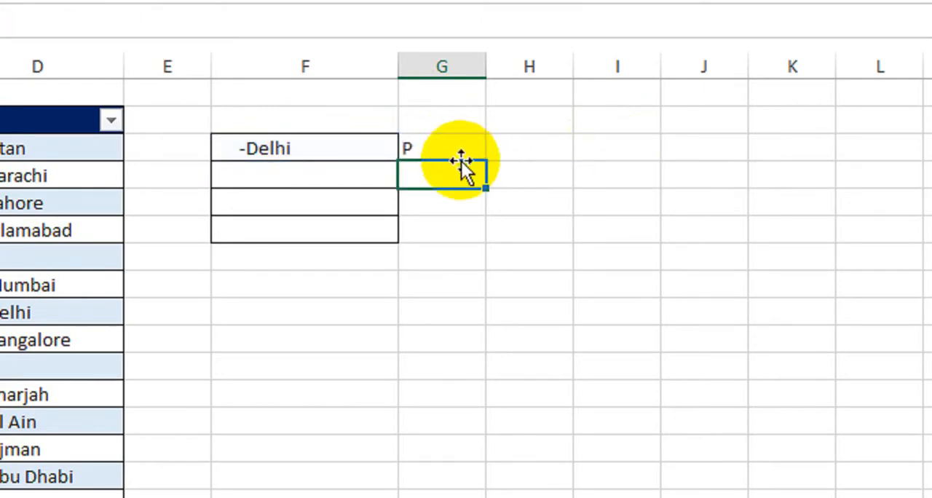
# Step: Test the corrected formula by choosing UAE and then -Ajman from the drop-down list in F4
pyautogui.click(360, 147)
pyautogui.click(412, 148)
pyautogui.click(350, 208)
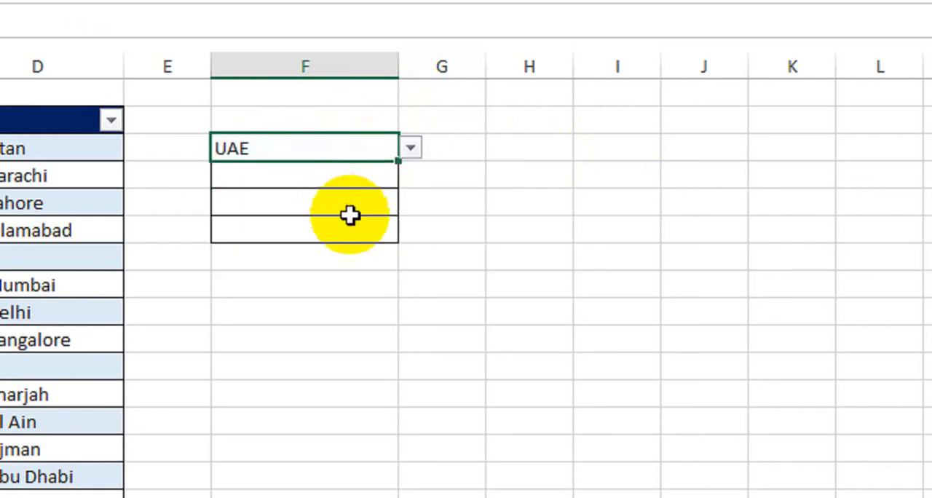
pyautogui.click(454, 229)
pyautogui.click(366, 151)
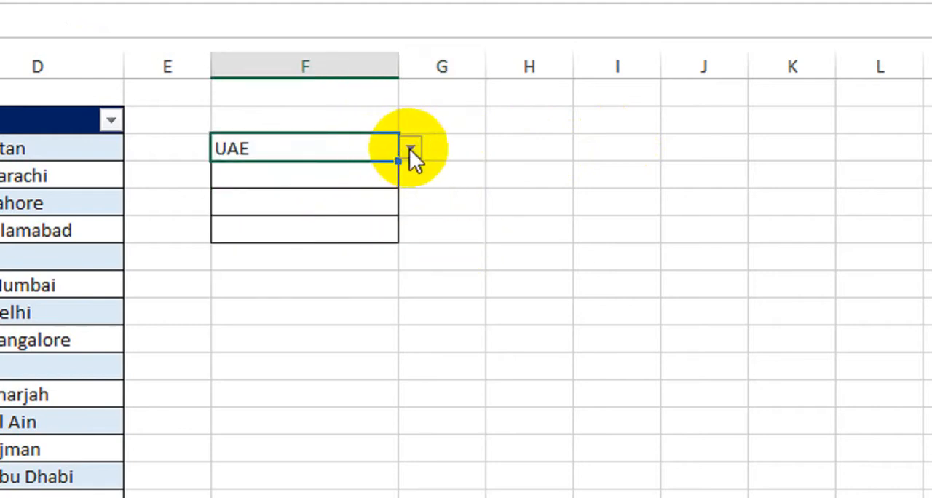
pyautogui.click(411, 148)
pyautogui.click(323, 225)
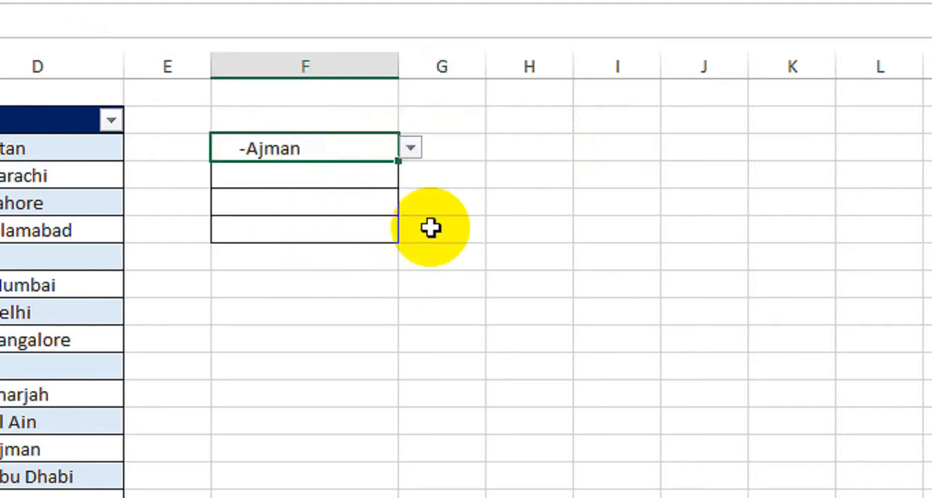
pyautogui.click(430, 226)
# Step: Fill the G4 formula down to G7 and set the font of G4:G7 to Wingdings 2
pyautogui.click(460, 153)
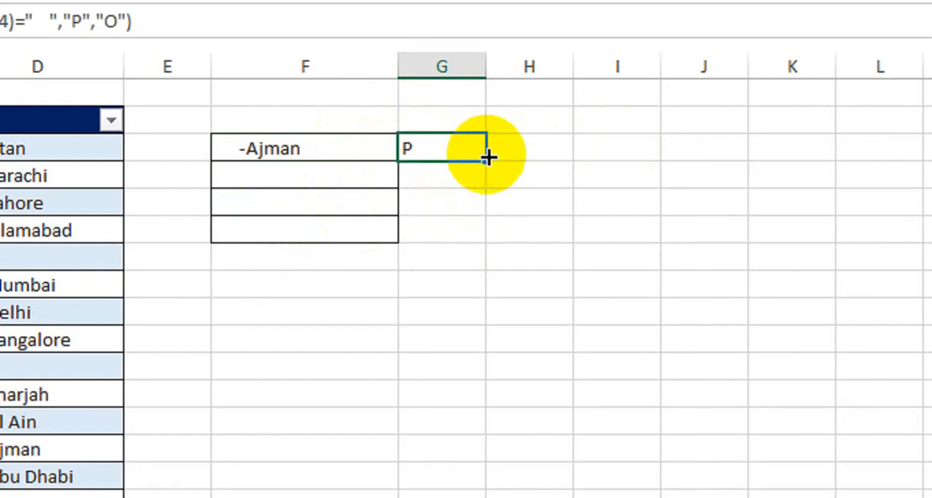
pyautogui.moveTo(486, 175); pyautogui.dragTo(479, 243)
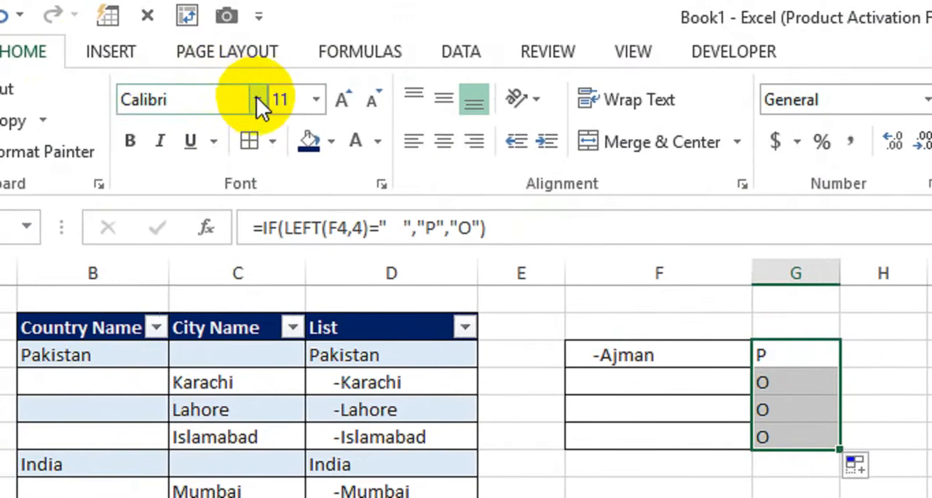
pyautogui.click(250, 99)
pyautogui.moveTo(490, 162); pyautogui.dragTo(468, 452)
pyautogui.moveTo(468, 419); pyautogui.dragTo(482, 364)
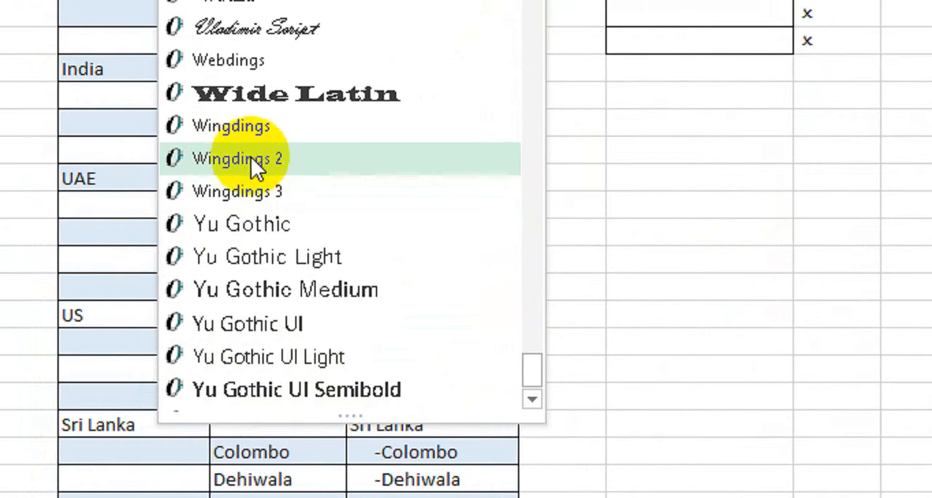
pyautogui.click(281, 165)
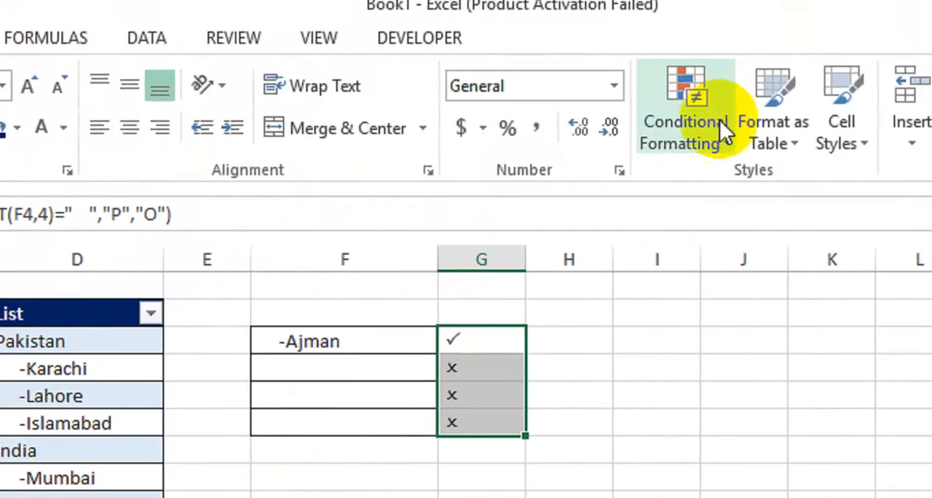
pyautogui.click(702, 127)
pyautogui.moveTo(703, 190)
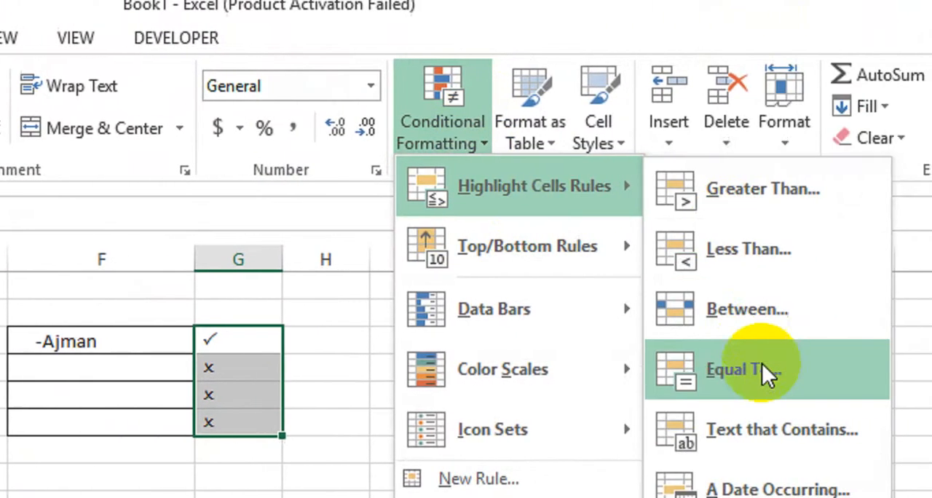
pyautogui.click(761, 368)
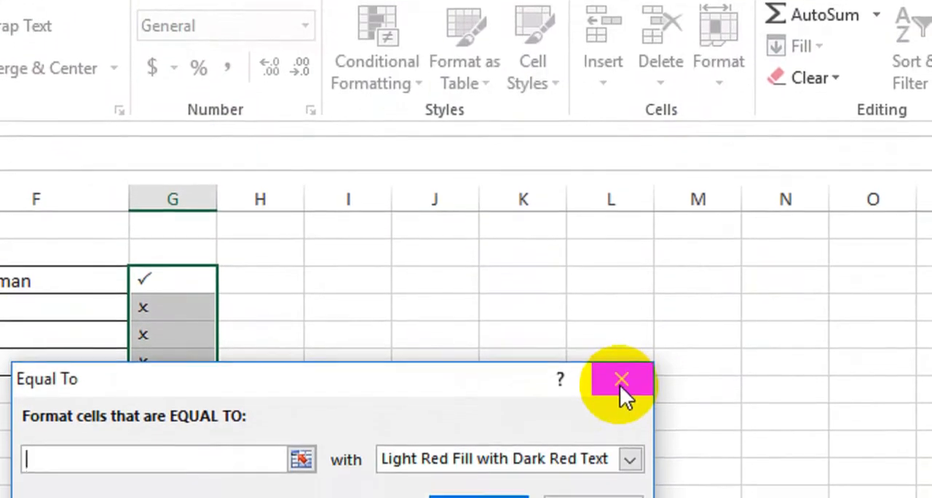
pyautogui.click(620, 380)
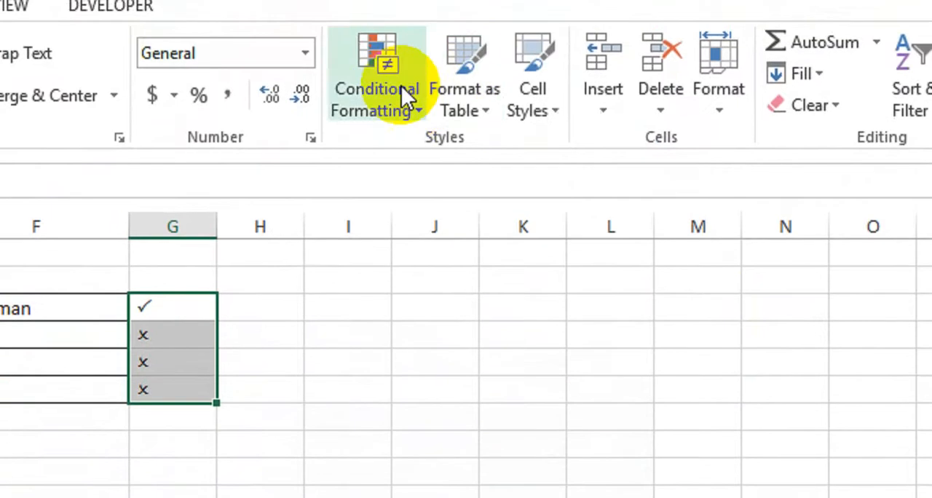
# Step: Add a Text that Contains conditional formatting rule to G4:G7 giving cells containing P a custom bold green font
pyautogui.click(394, 65)
pyautogui.moveTo(451, 125)
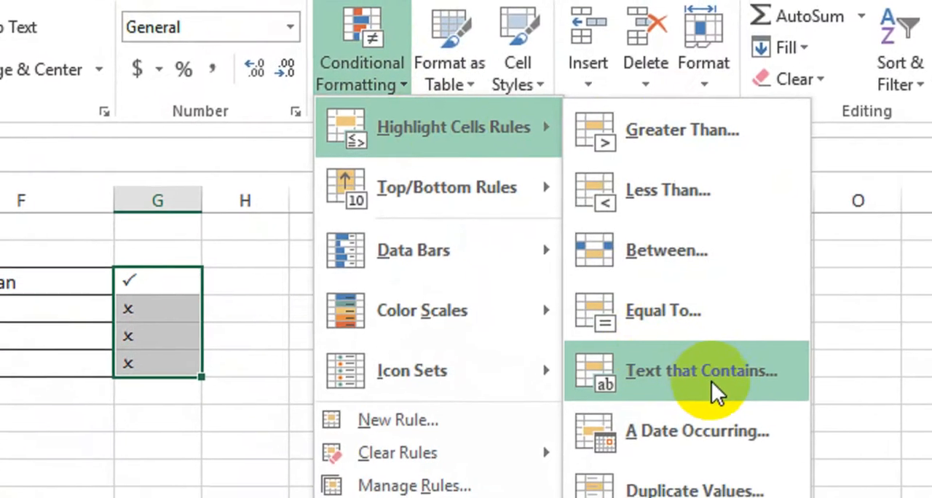
pyautogui.click(680, 426)
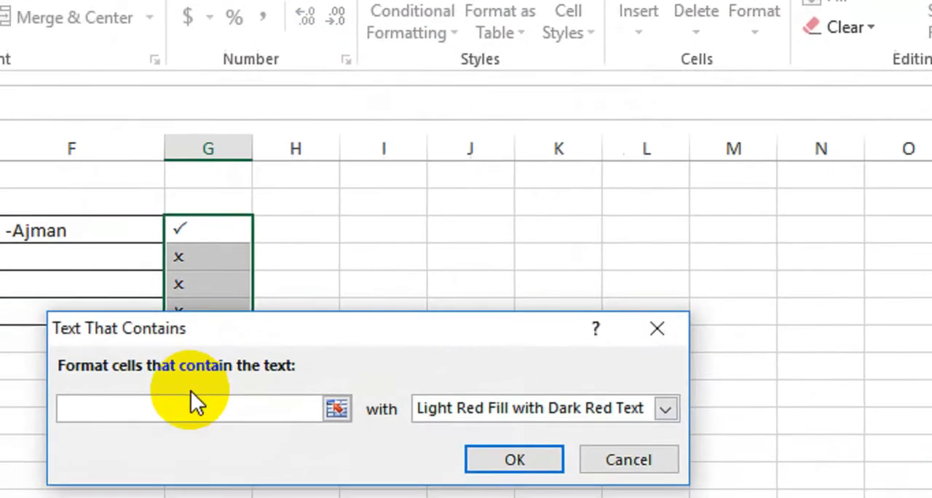
pyautogui.write('P')
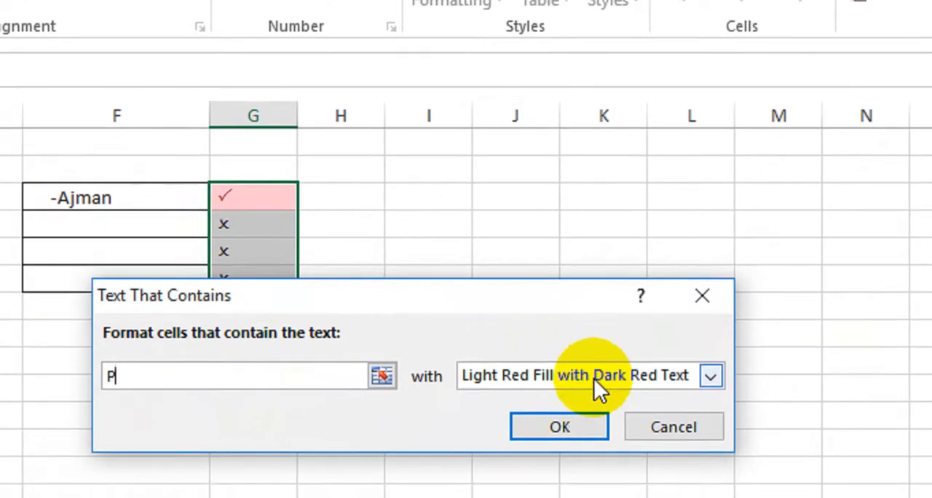
pyautogui.click(594, 378)
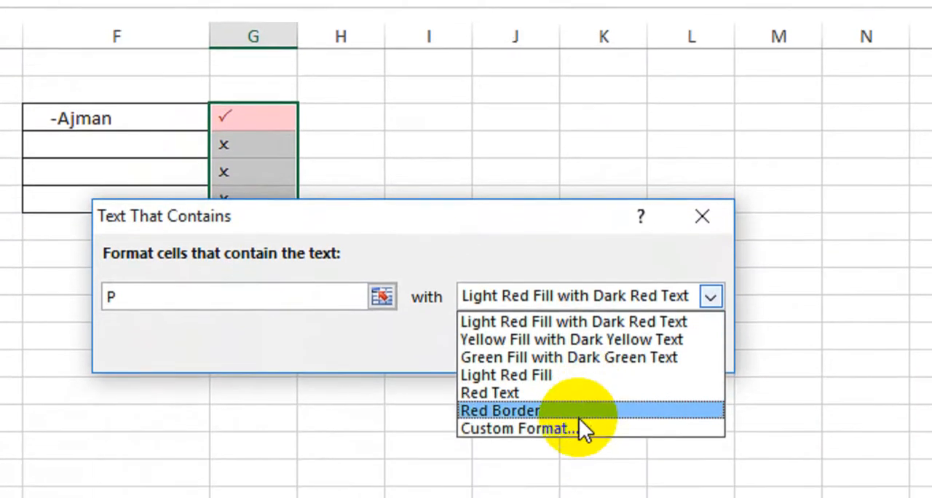
pyautogui.click(580, 430)
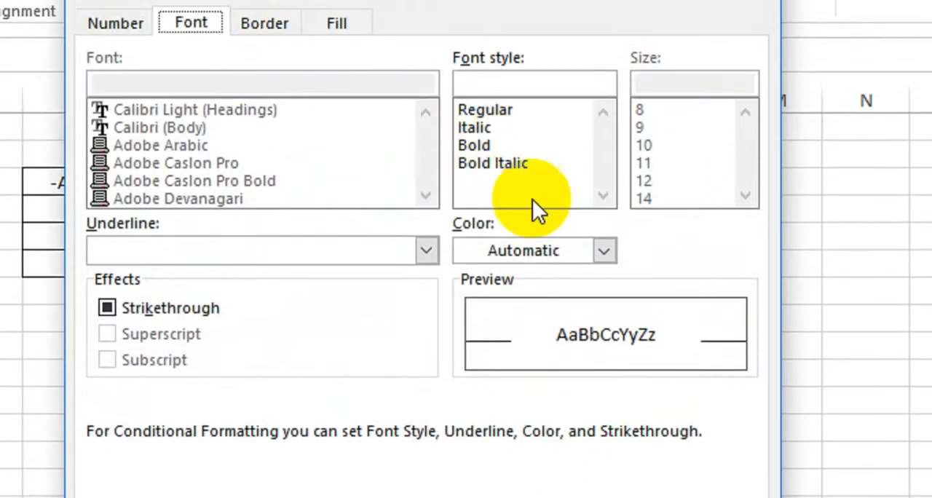
pyautogui.click(598, 261)
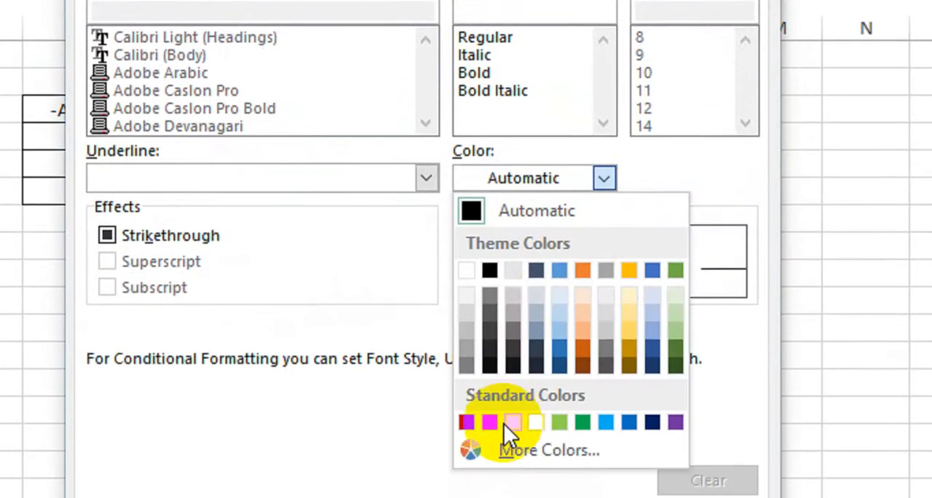
pyautogui.click(588, 378)
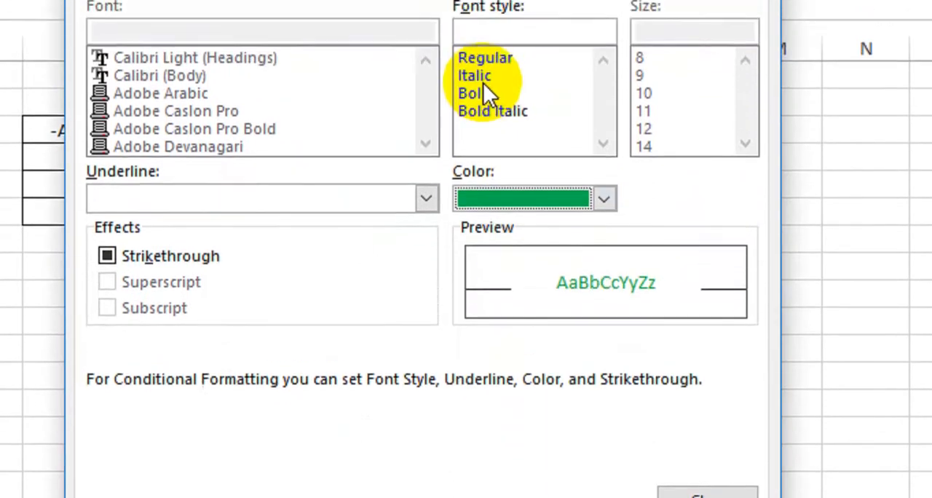
pyautogui.click(509, 28)
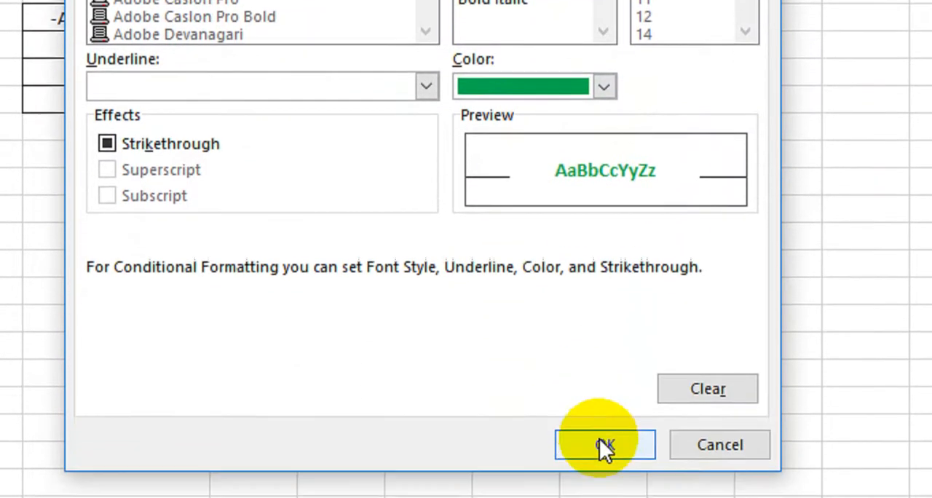
pyautogui.click(601, 445)
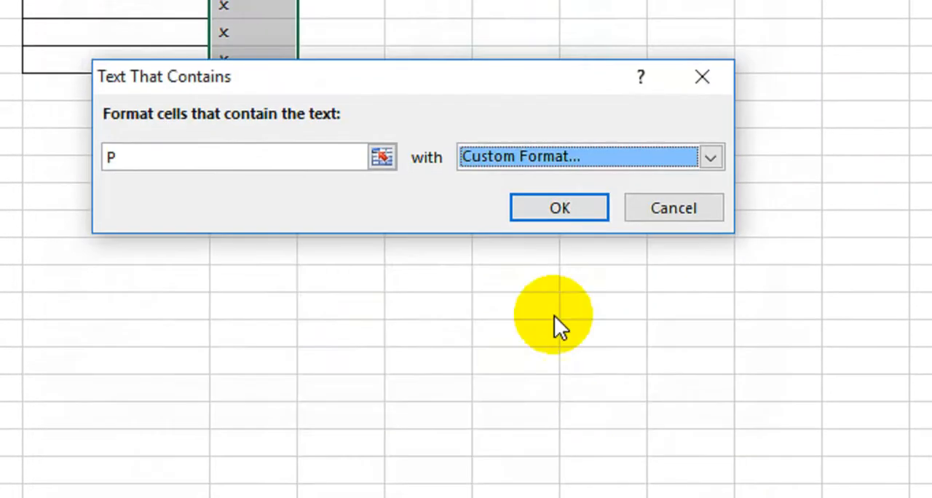
pyautogui.click(534, 212)
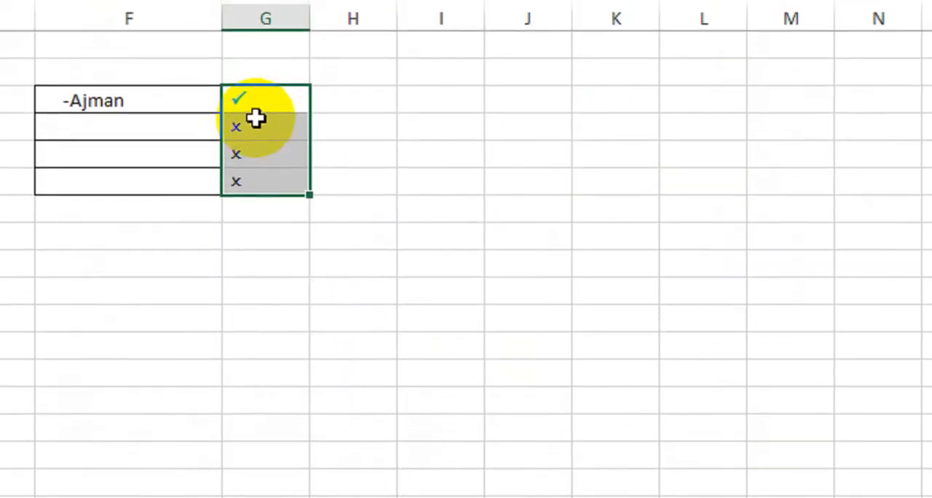
# Step: Add a second Text that Contains rule to G4:G7 giving cells containing O a custom bold red font
pyautogui.click(485, 53)
pyautogui.moveTo(512, 142)
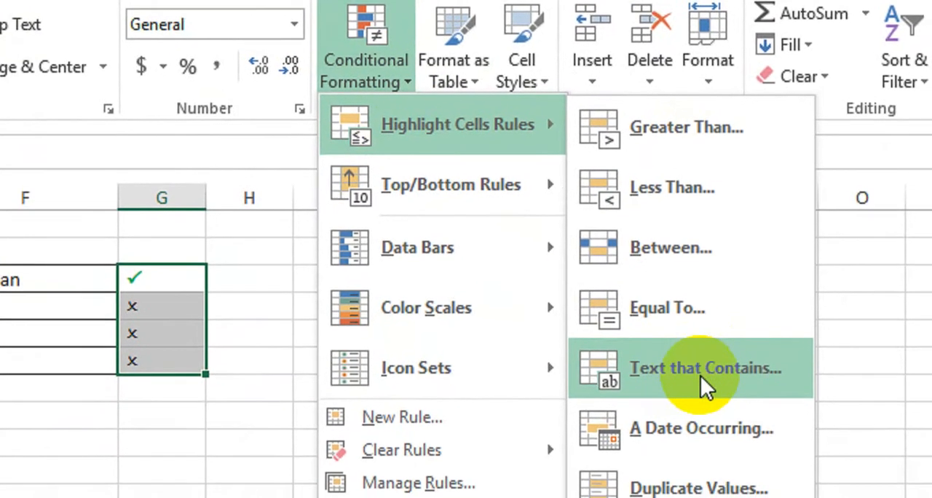
pyautogui.click(748, 426)
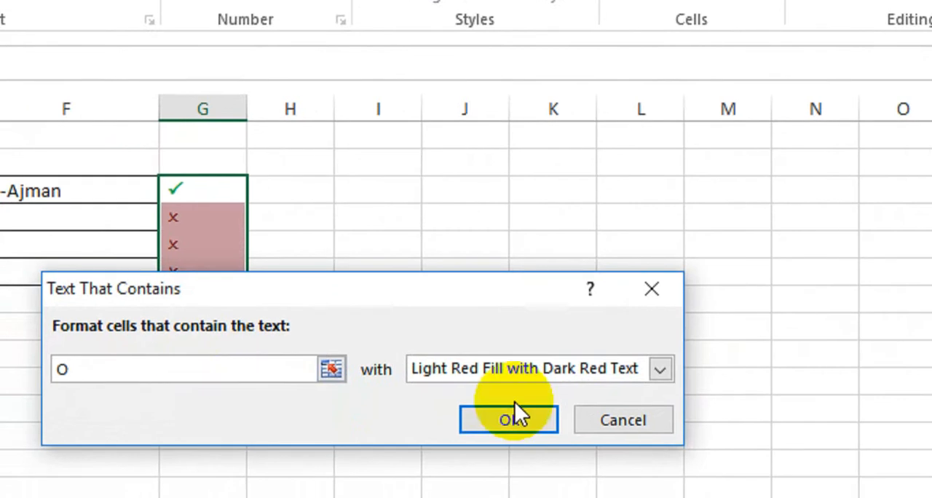
pyautogui.click(521, 378)
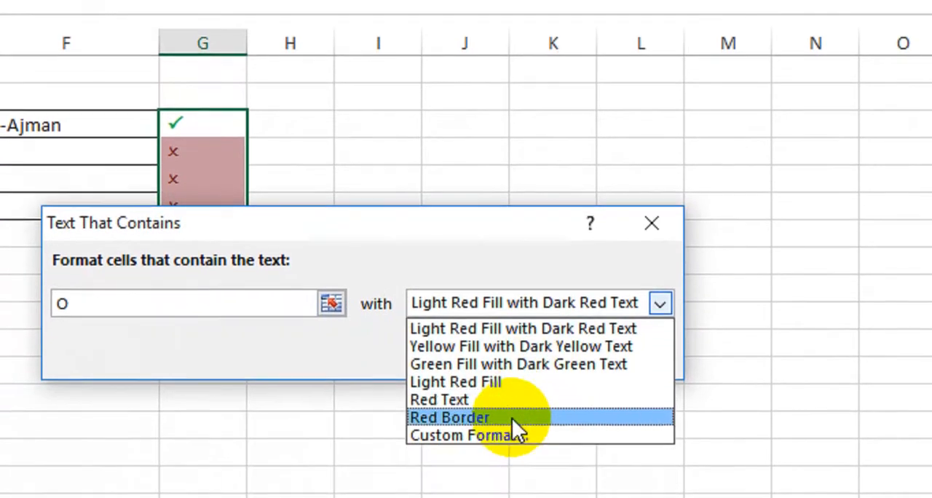
pyautogui.click(495, 435)
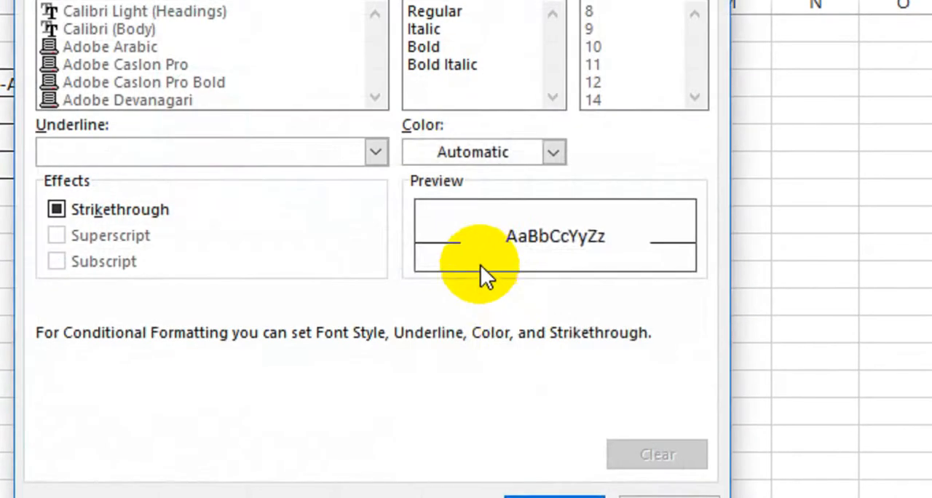
pyautogui.click(476, 148)
pyautogui.click(440, 392)
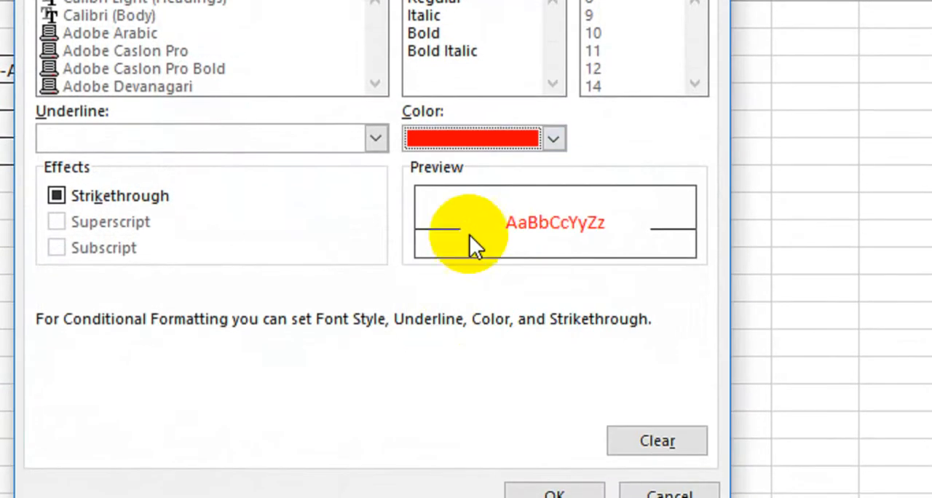
pyautogui.click(421, 42)
pyautogui.click(555, 430)
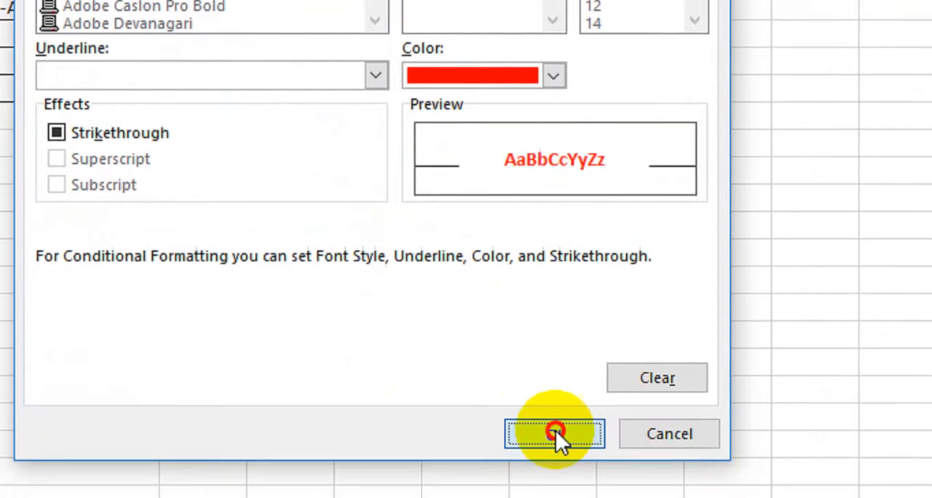
pyautogui.click(520, 226)
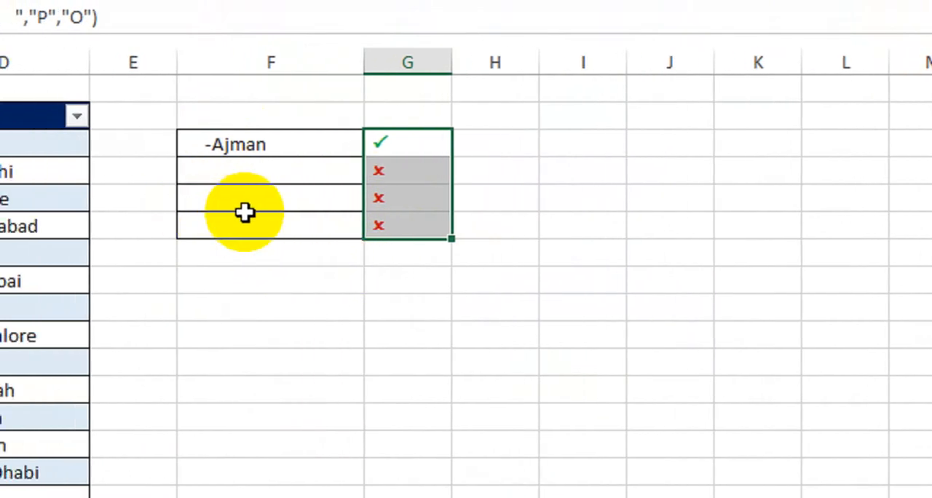
pyautogui.click(257, 280)
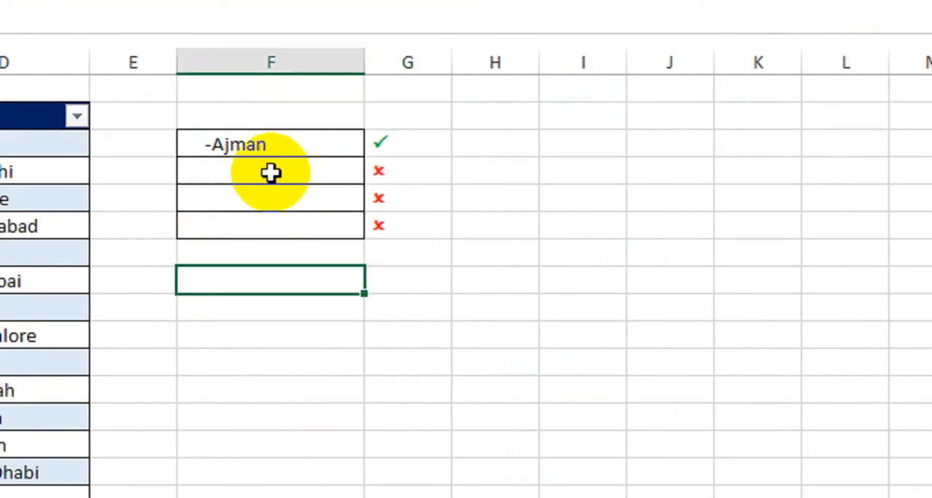
pyautogui.click(227, 172)
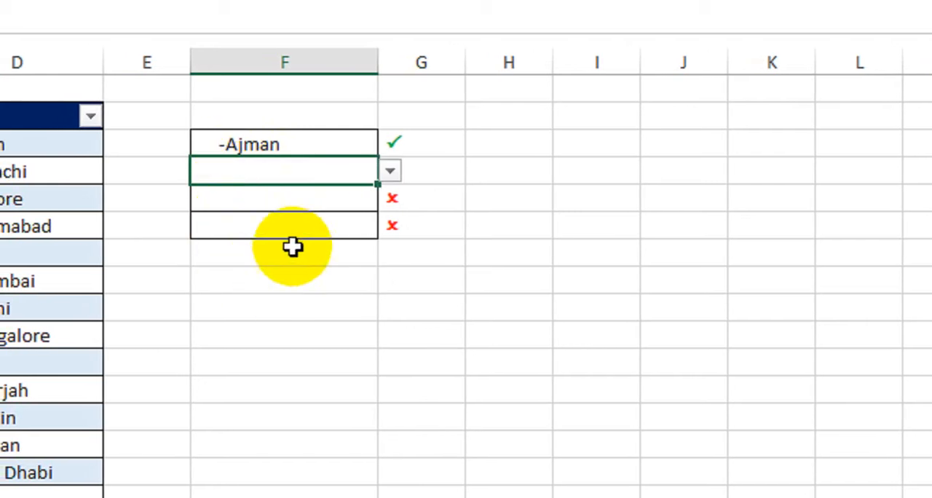
pyautogui.click(415, 277)
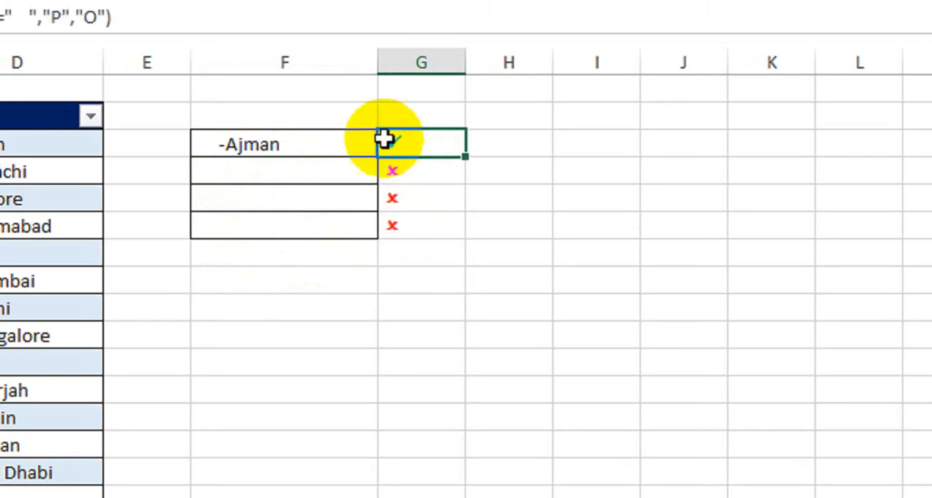
# Step: Wrap the G4 formula in IF(ISBLANK(F4),"",…) so blank F cells return empty text, and fill it down to G7
pyautogui.doubleClick(422, 142)
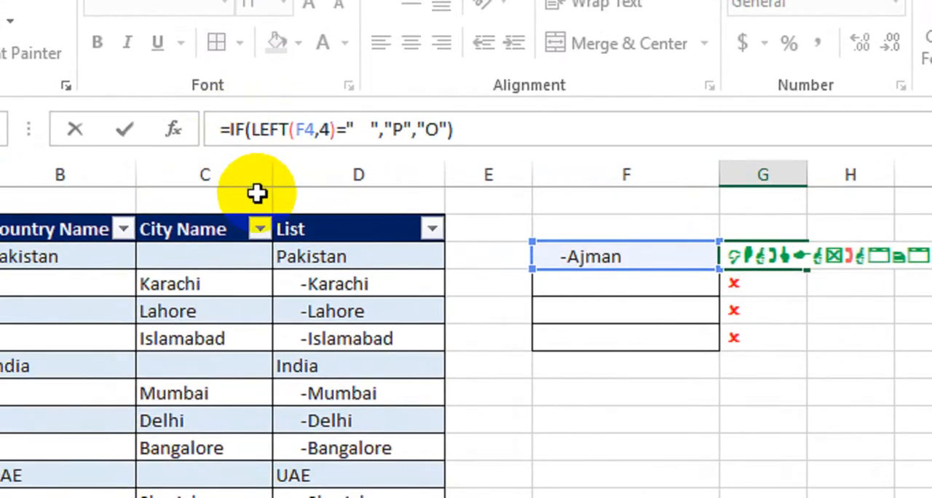
pyautogui.write('IF(')
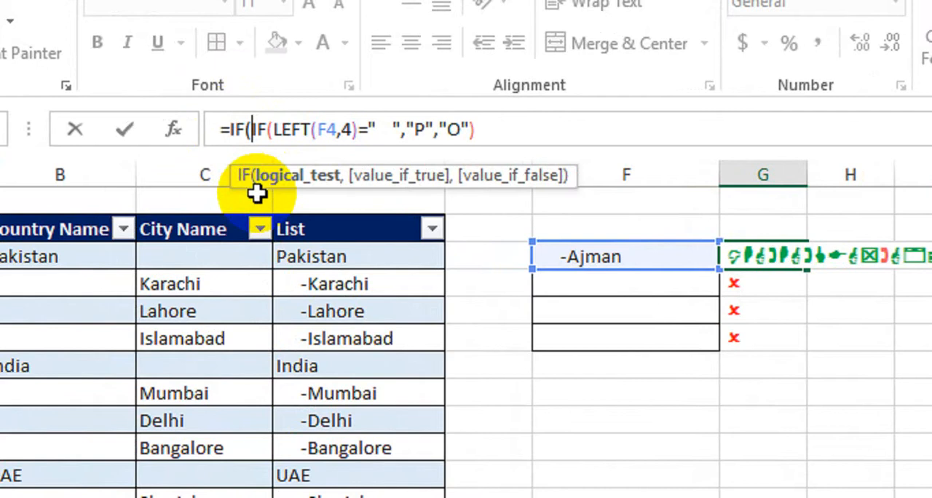
pyautogui.write('Is')
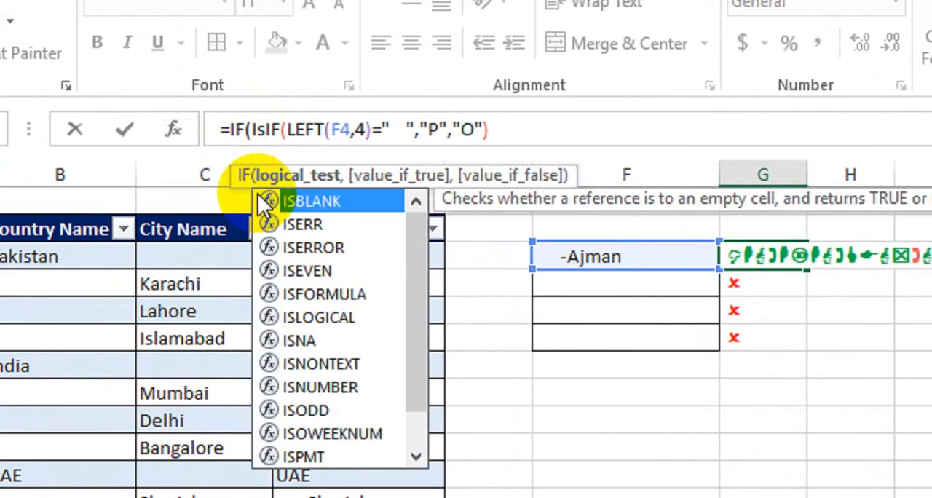
pyautogui.doubleClick(260, 198)
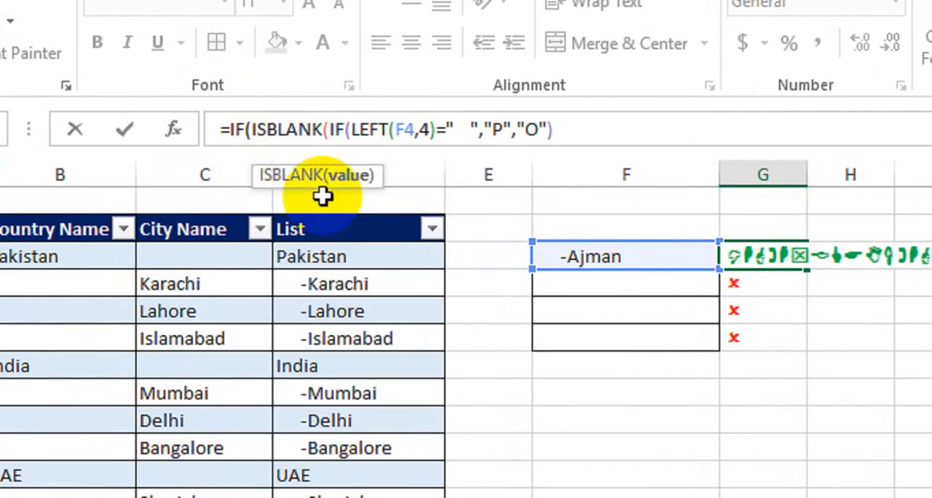
pyautogui.click(626, 257)
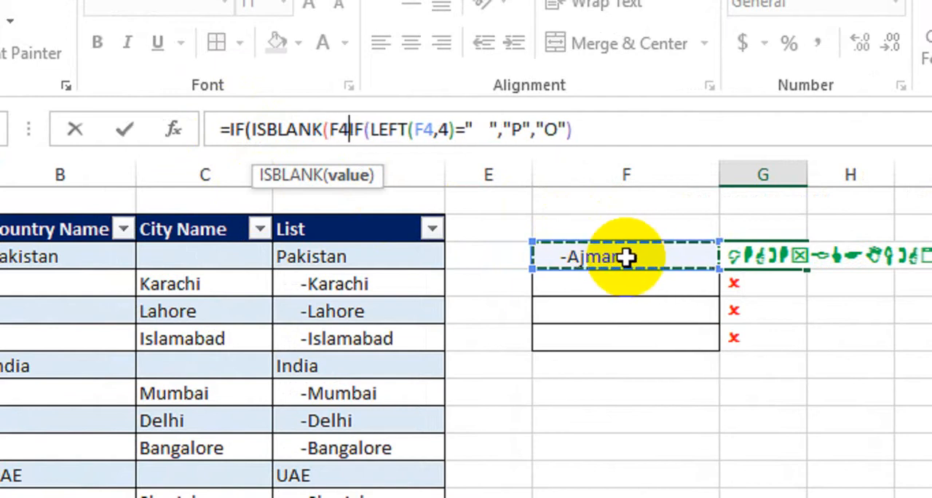
pyautogui.write('),')
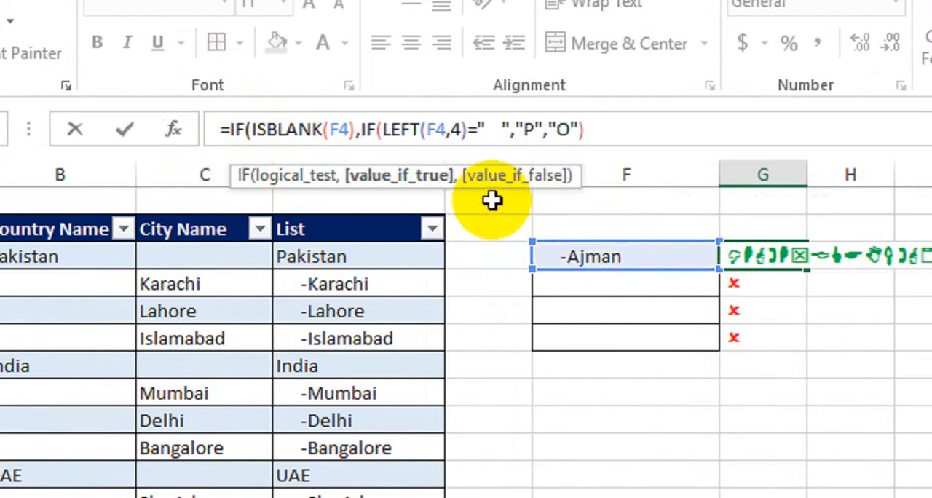
pyautogui.write('""')
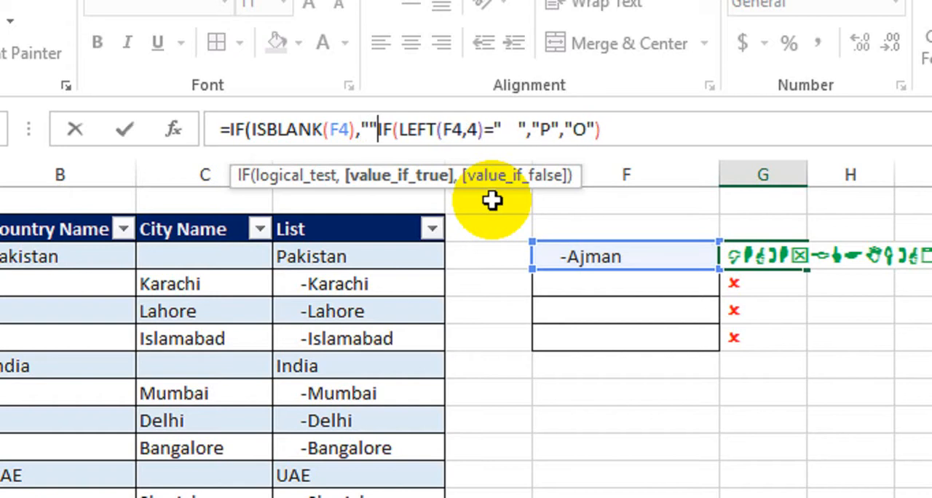
pyautogui.write(',')
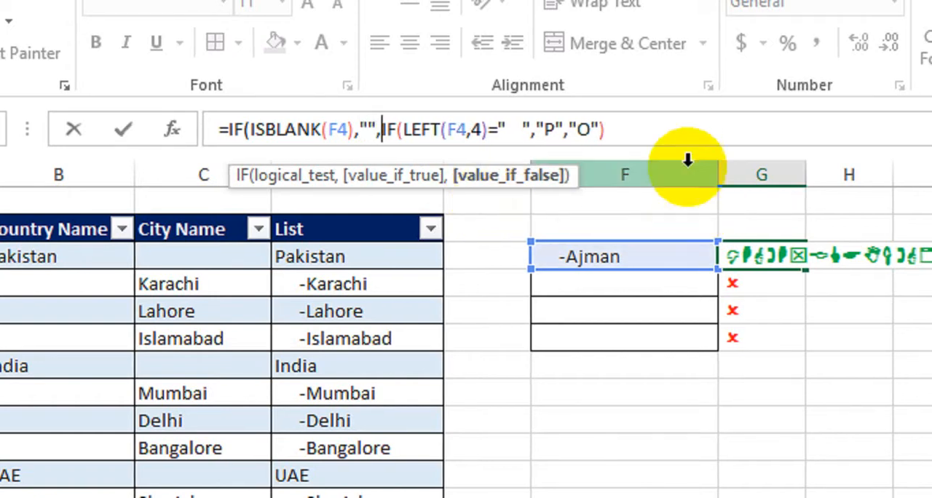
pyautogui.click(626, 138)
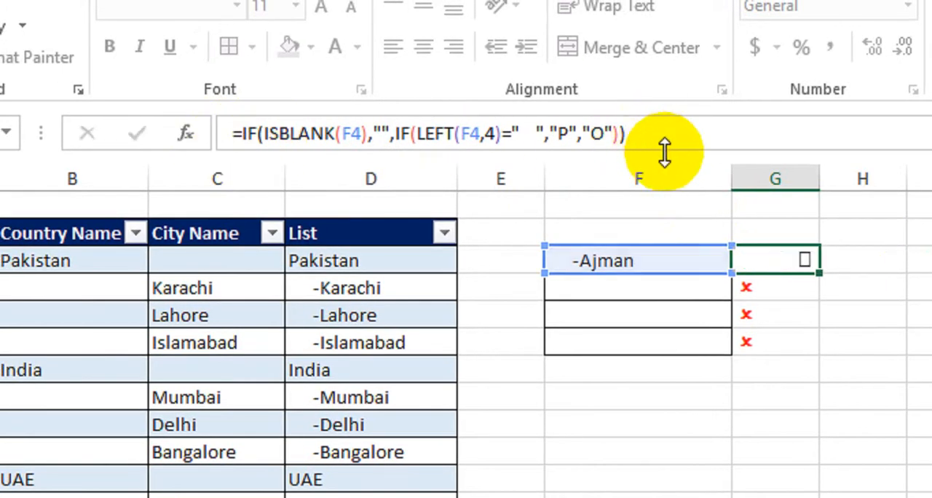
pyautogui.press('Return')
pyautogui.click(778, 260)
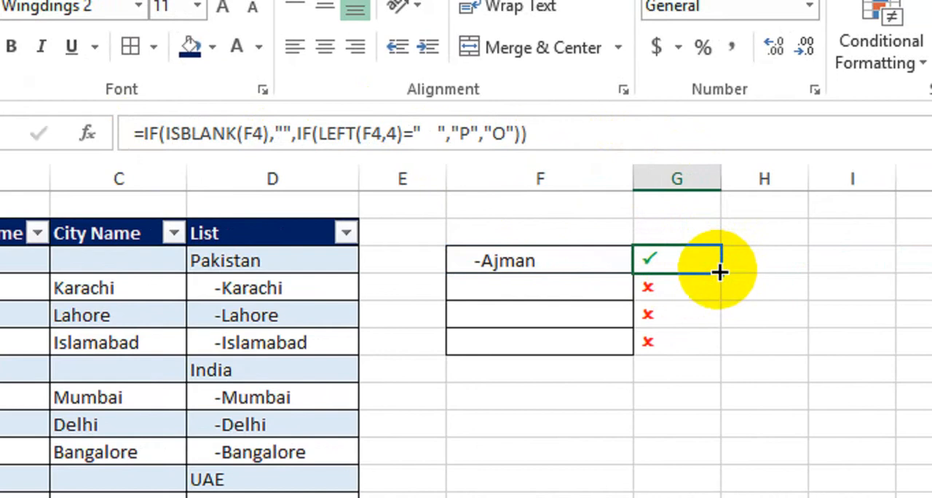
pyautogui.moveTo(719, 272); pyautogui.dragTo(713, 357)
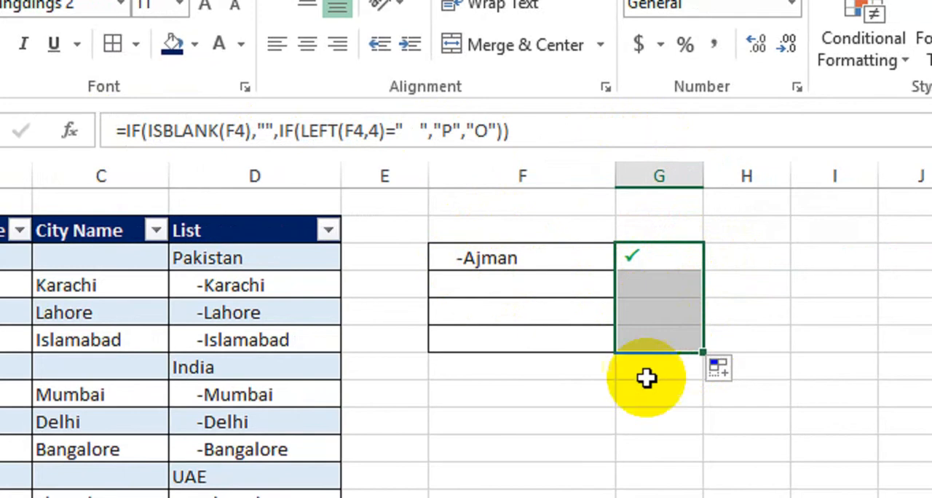
# Step: Choose Pakistan from the drop-down list in F5 and India from the one in F6
pyautogui.click(583, 288)
pyautogui.click(626, 287)
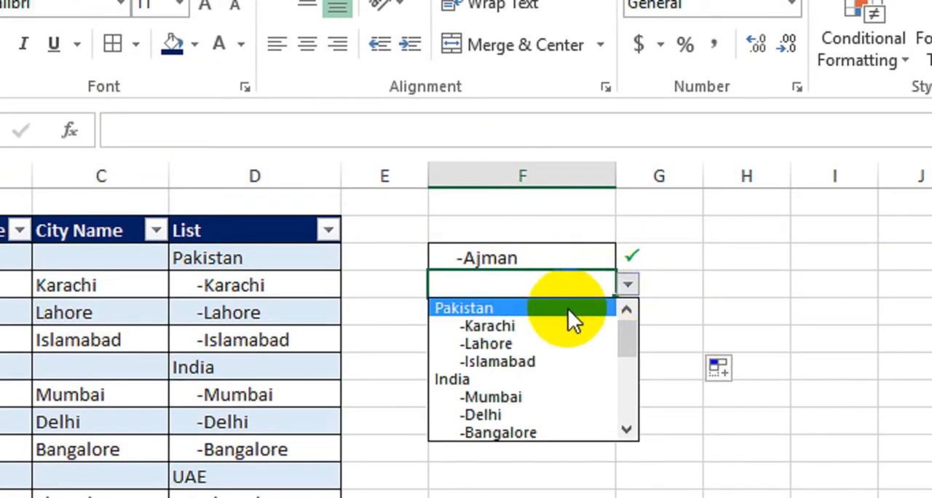
pyautogui.click(535, 308)
pyautogui.click(567, 389)
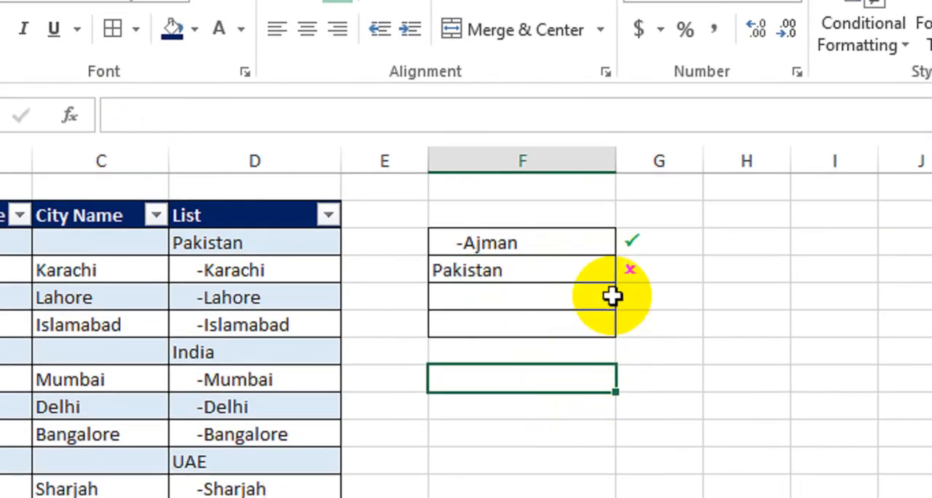
pyautogui.click(565, 295)
pyautogui.click(626, 296)
pyautogui.click(558, 388)
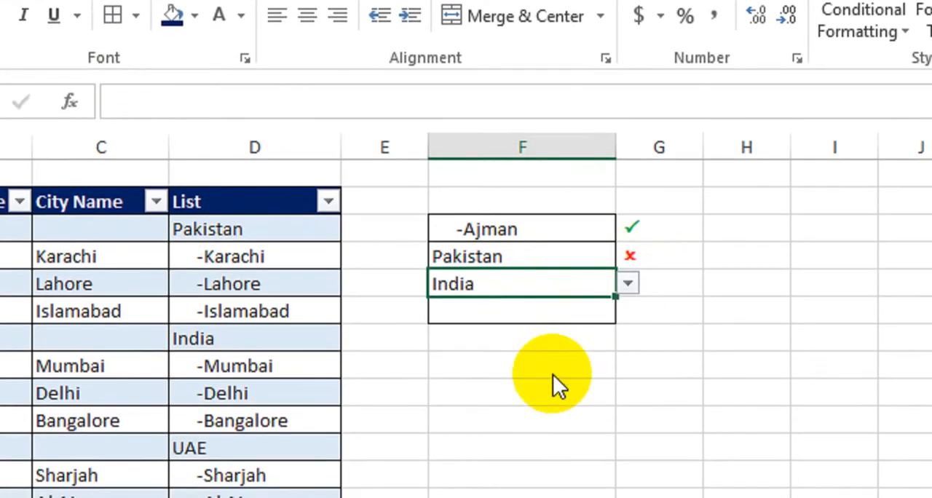
pyautogui.click(558, 398)
# Step: Choose -Delhi from the drop-down list in F7
pyautogui.click(589, 328)
pyautogui.click(626, 291)
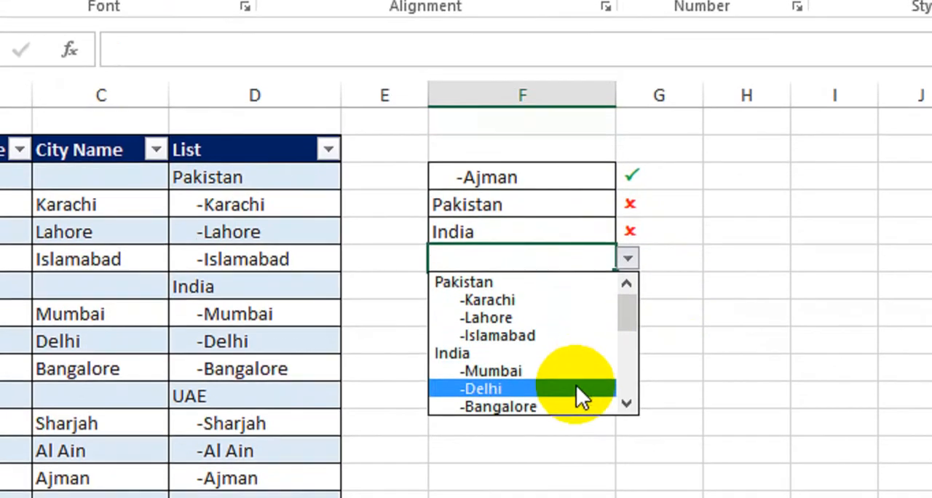
pyautogui.click(576, 417)
pyautogui.click(640, 350)
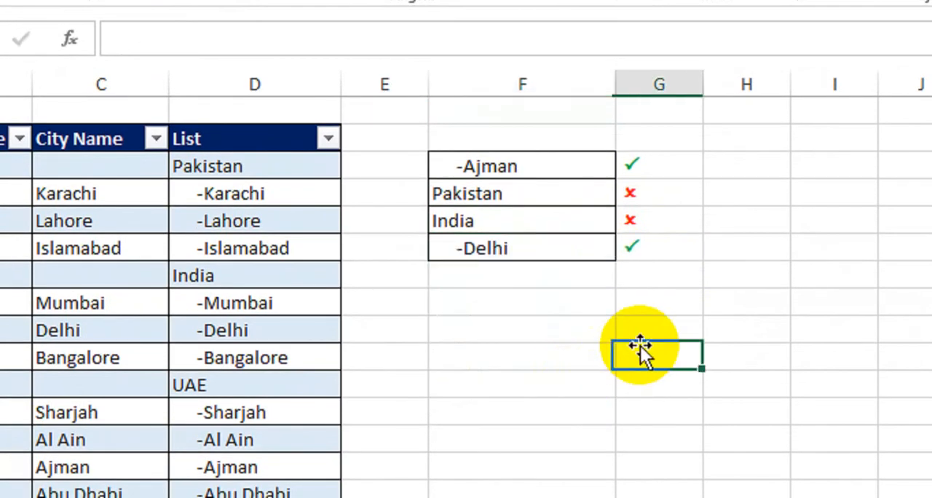
# Step: Change the selection in F7 to -Houston from its drop-down list
pyautogui.click(595, 252)
pyautogui.click(629, 250)
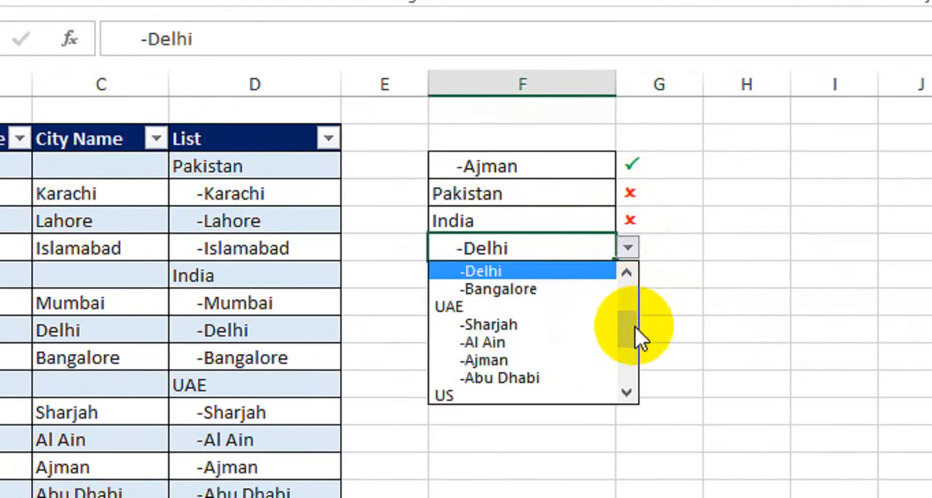
pyautogui.moveTo(635, 326); pyautogui.dragTo(627, 361)
pyautogui.click(541, 339)
pyautogui.moveTo(538, 339); pyautogui.dragTo(540, 346)
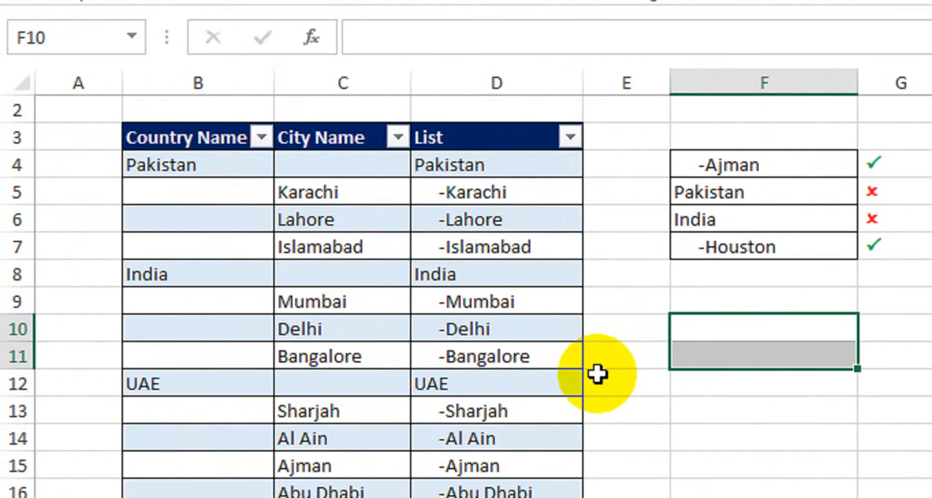
pyautogui.press('alt')
pyautogui.press('alt')
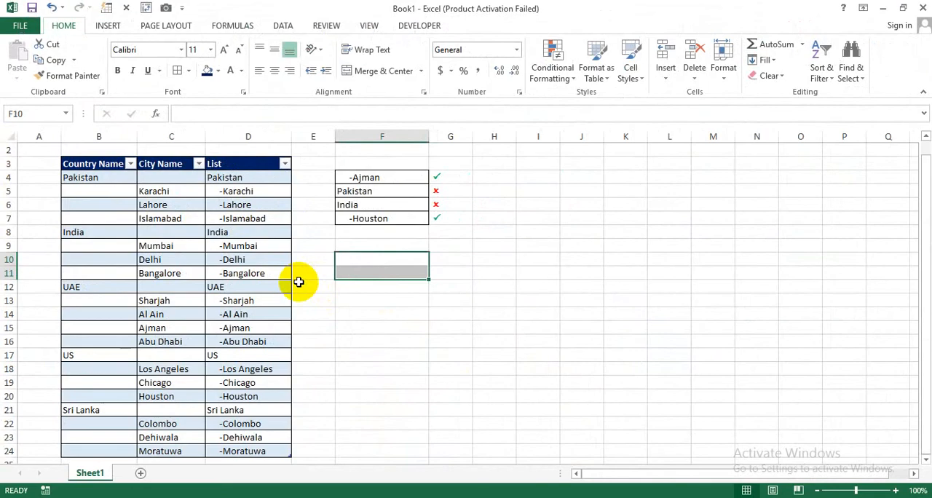